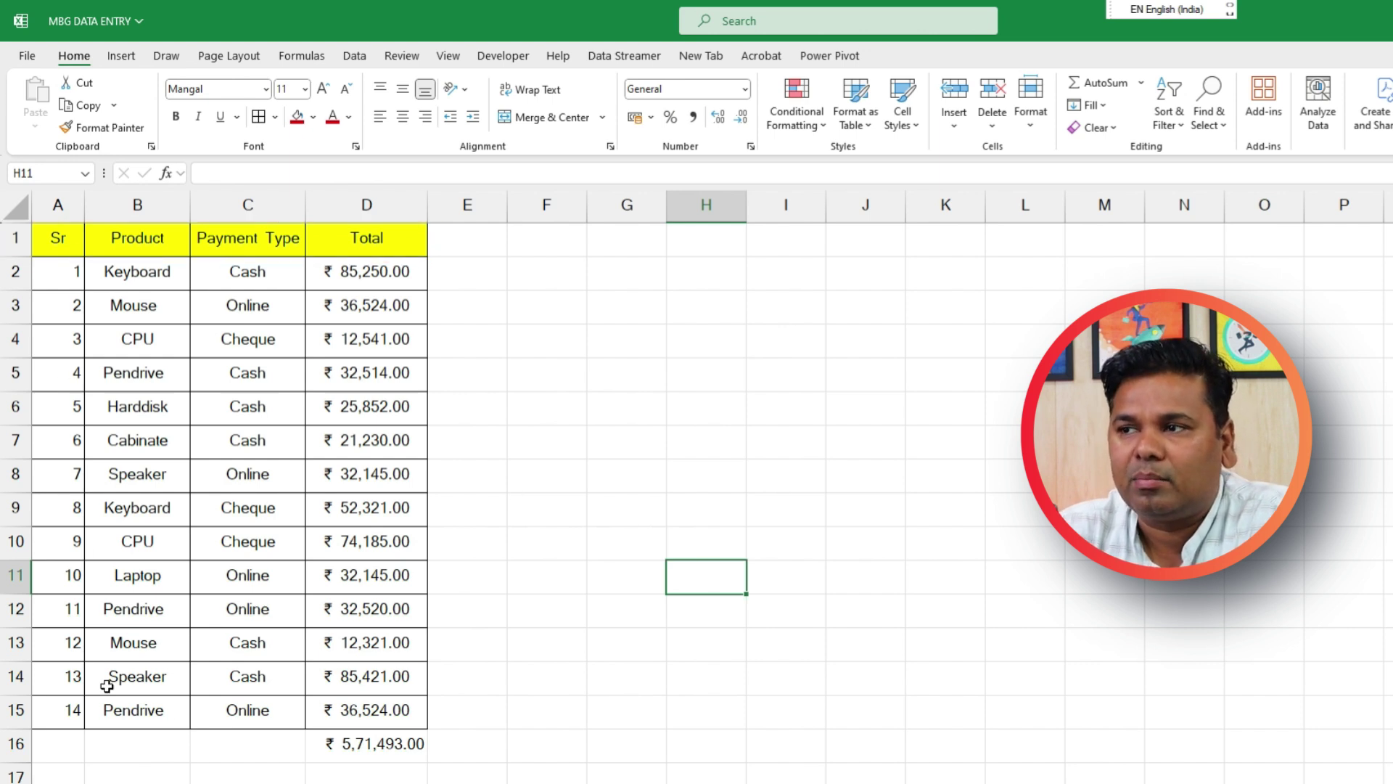
- Examine the SUM formula under the Total column and the extent of the data table
left_click(358, 742)
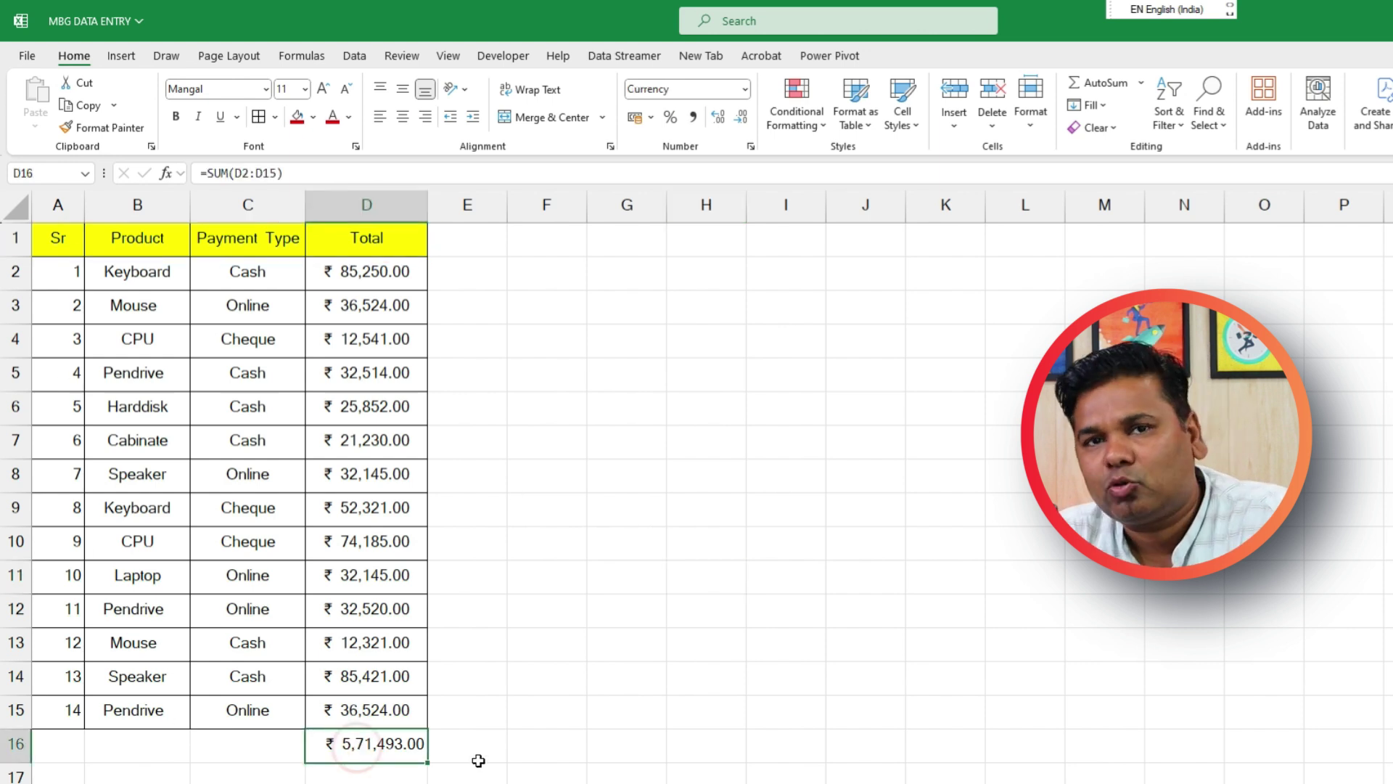
left_click_drag(421, 732, 51, 610)
left_click(556, 470)
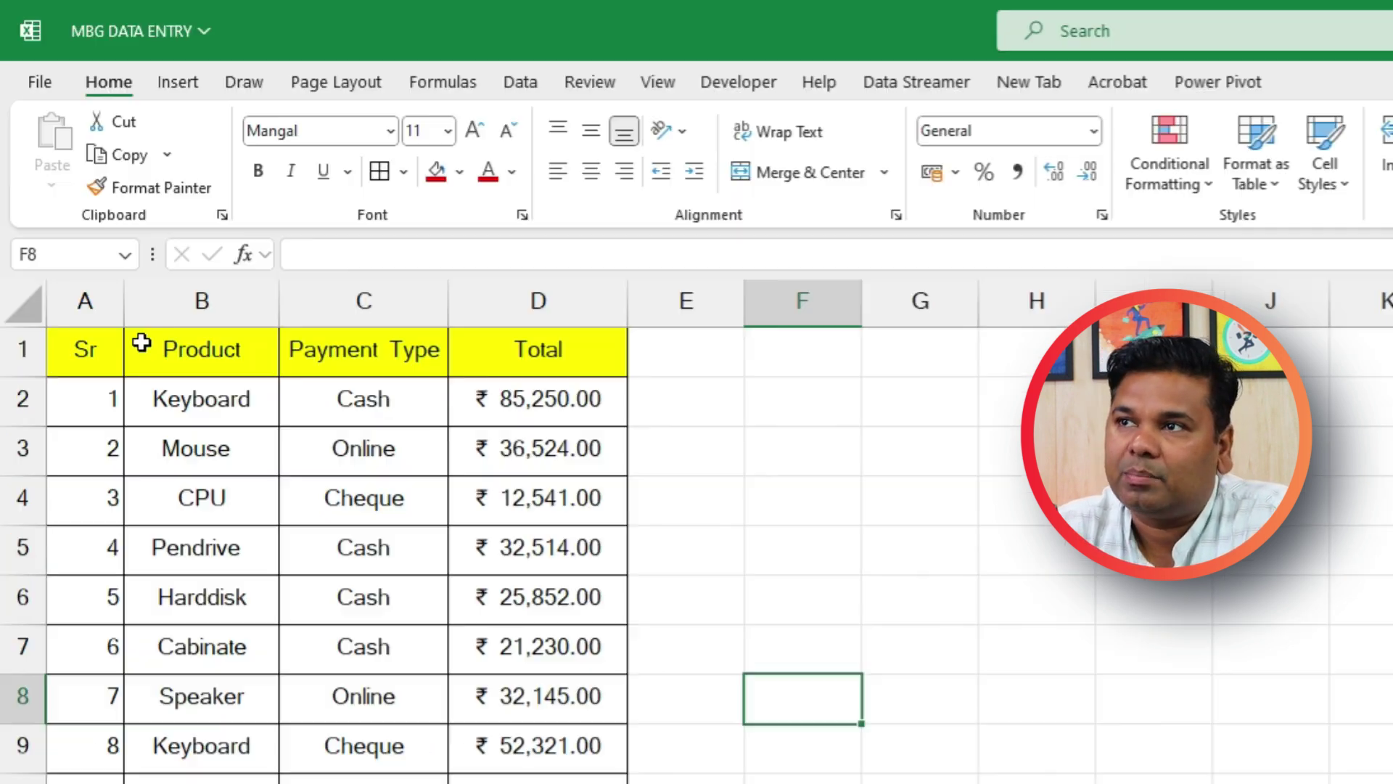
- Add filters to the table's header row from Sr to Total
left_click_drag(66, 237, 294, 241)
left_click_drag(434, 355, 504, 351)
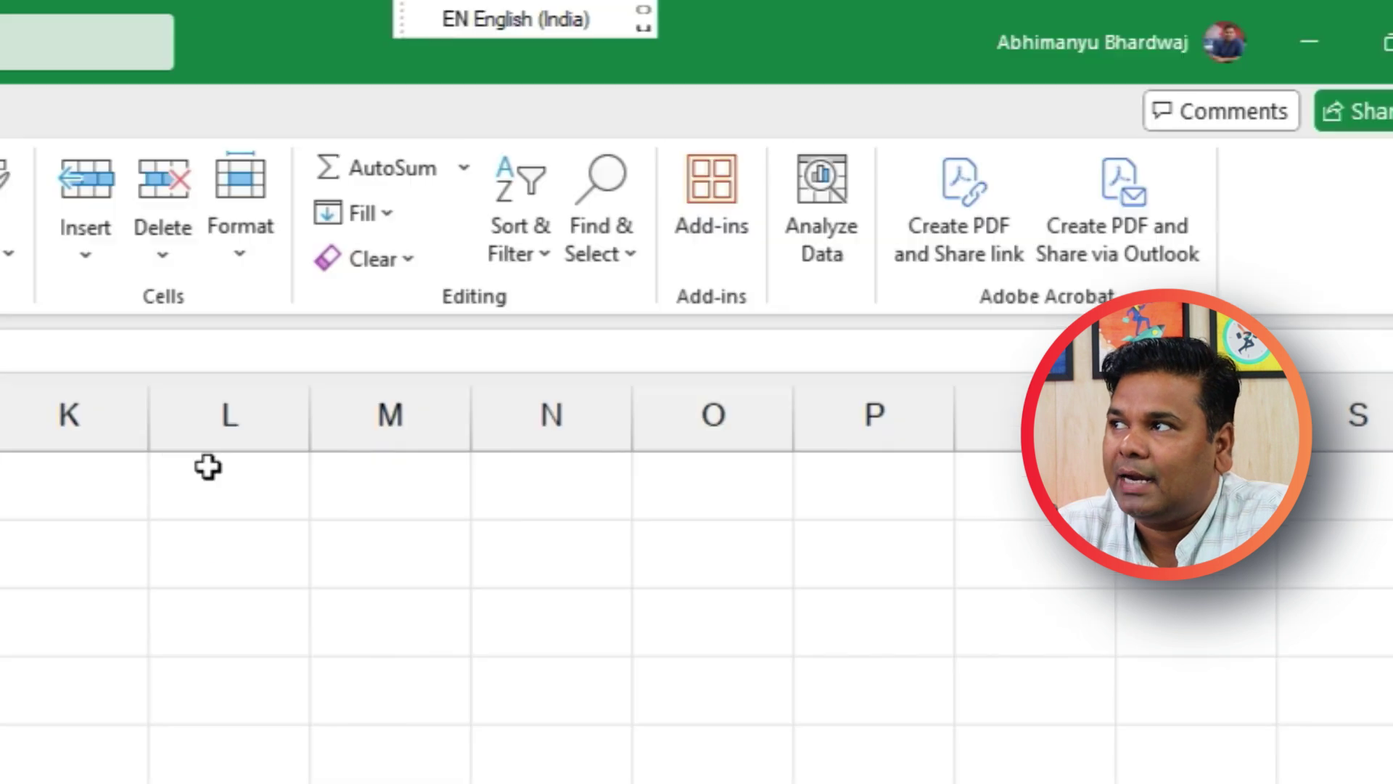
left_click(512, 253)
left_click(603, 452)
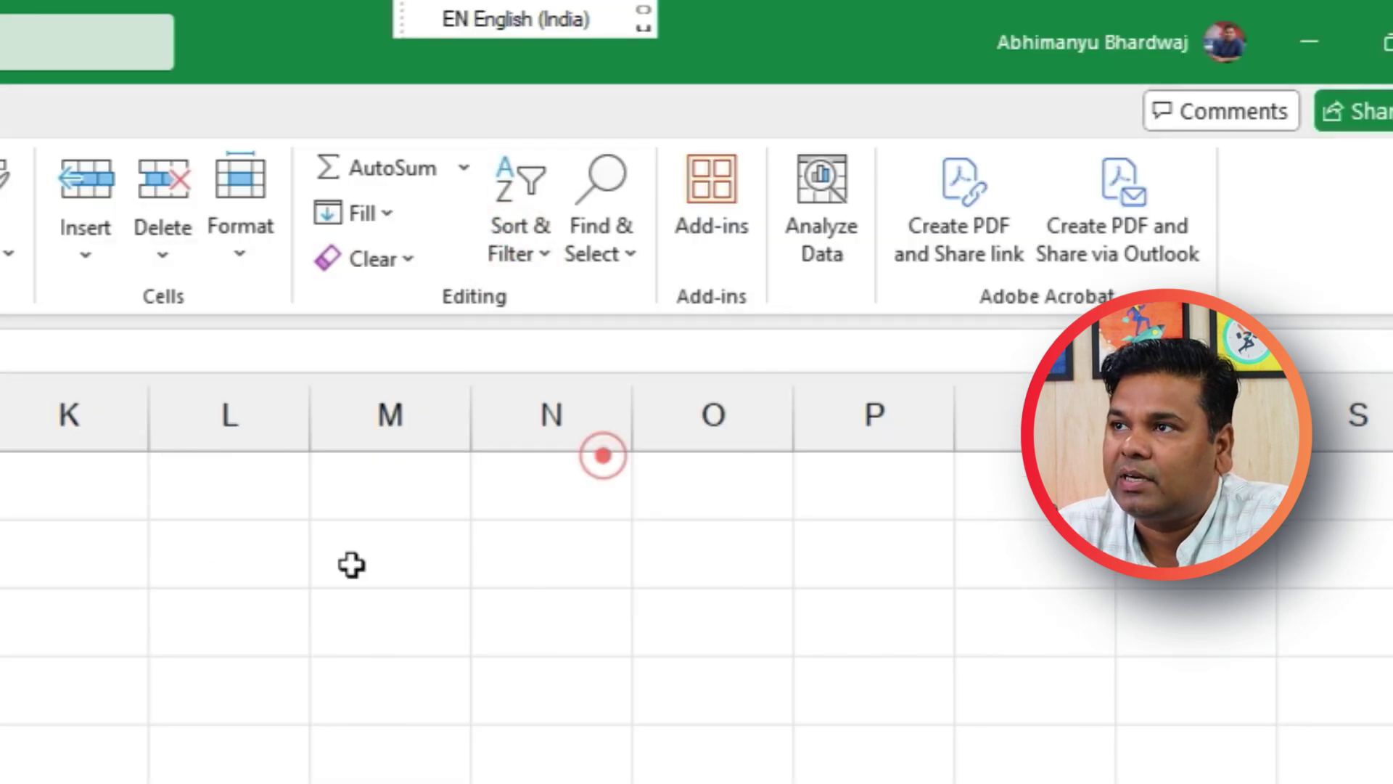
left_click(0, 757)
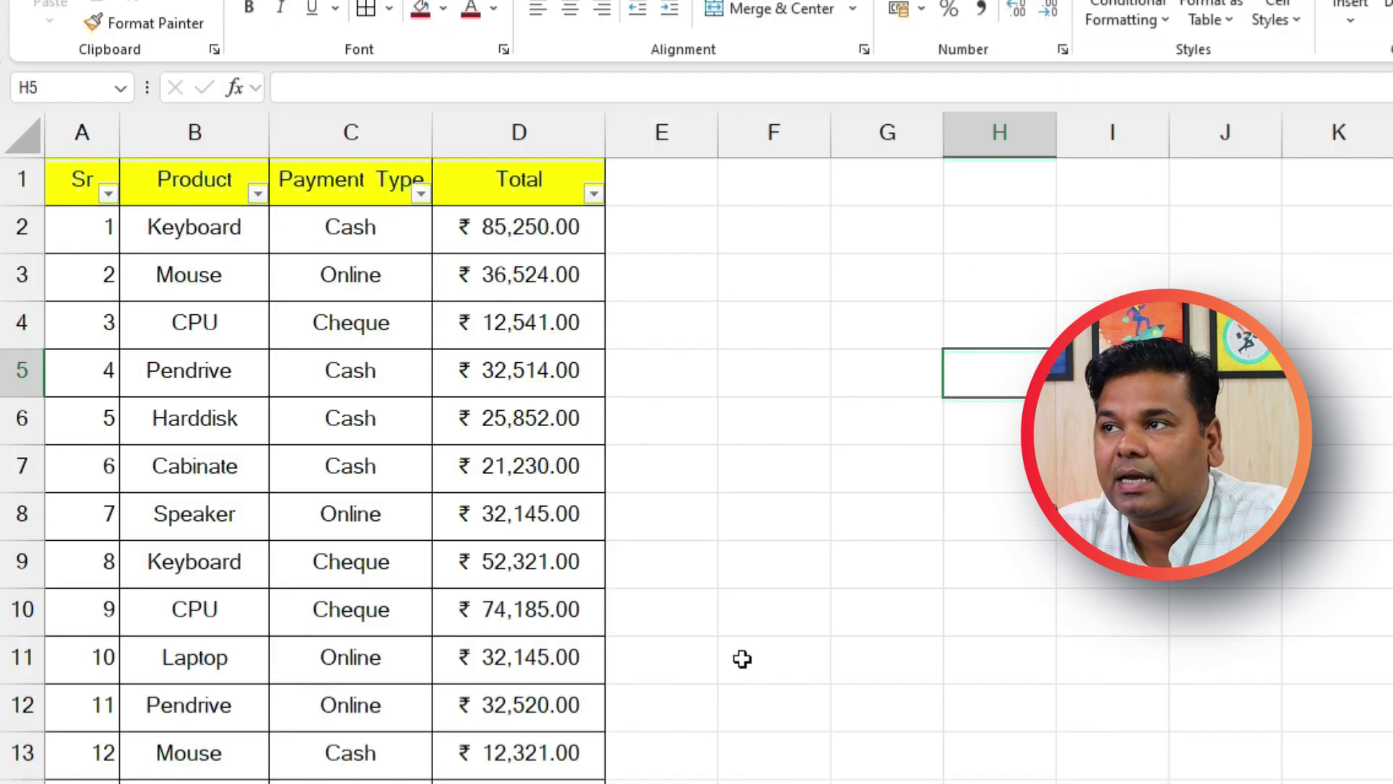
- Filter the Product column to show only Keyboard and check the row beneath for a total
left_click(258, 194)
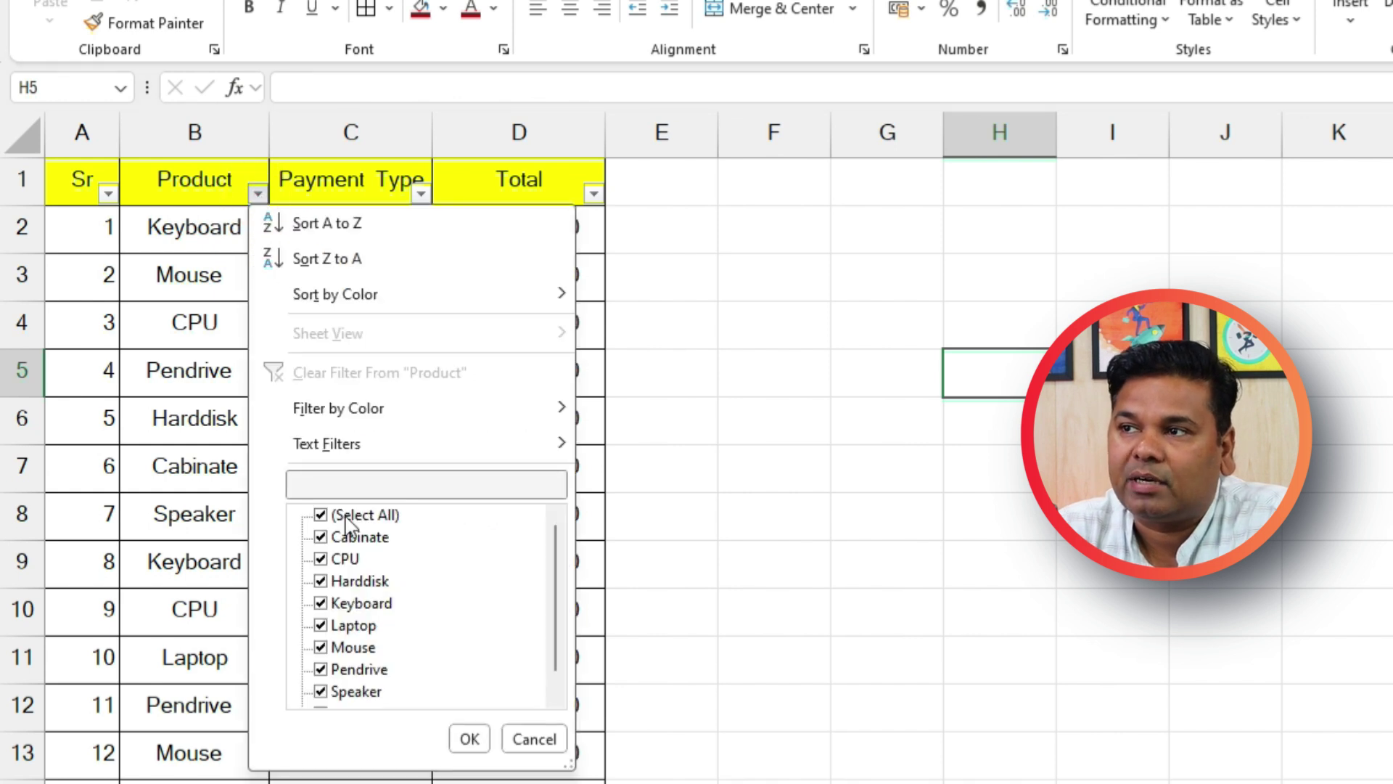
left_click(347, 517)
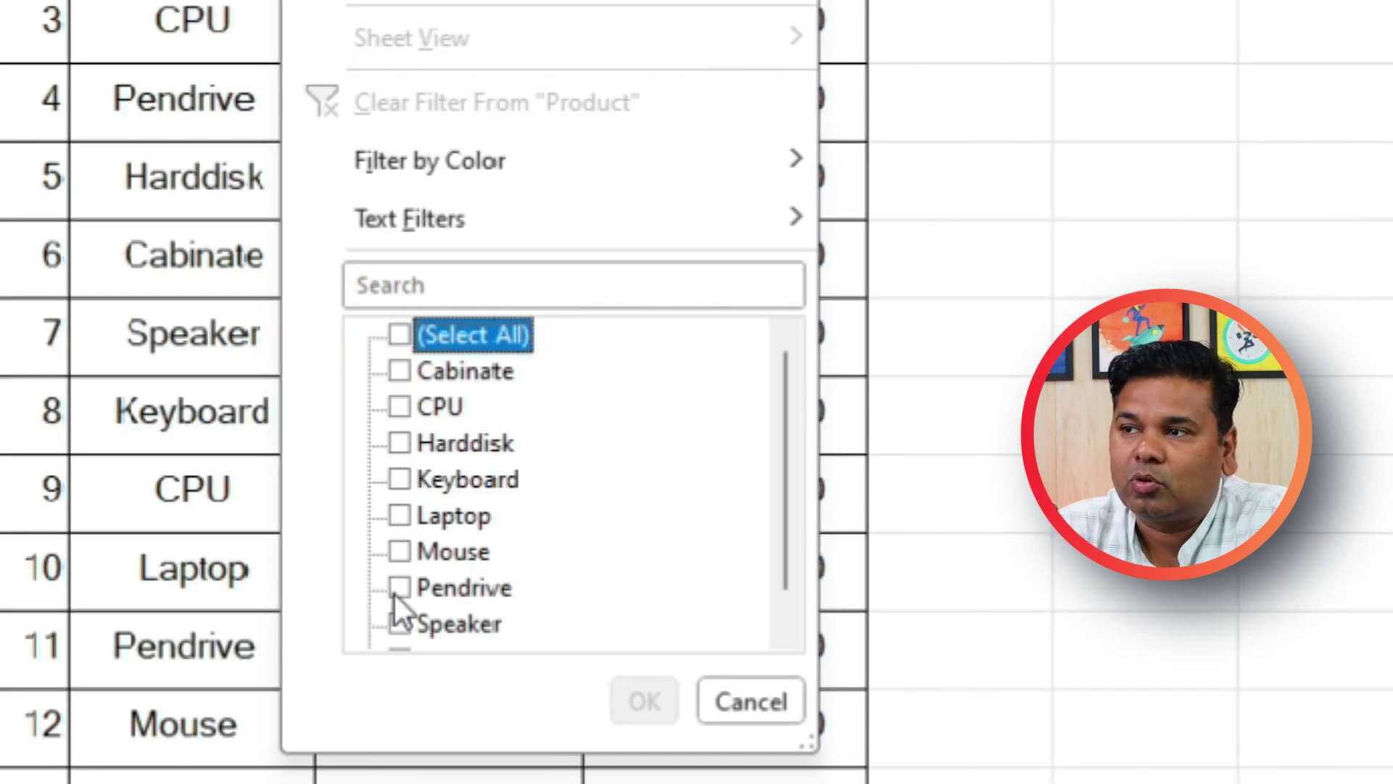
scroll(393, 597, "down", 1)
left_click(399, 442)
left_click(645, 701)
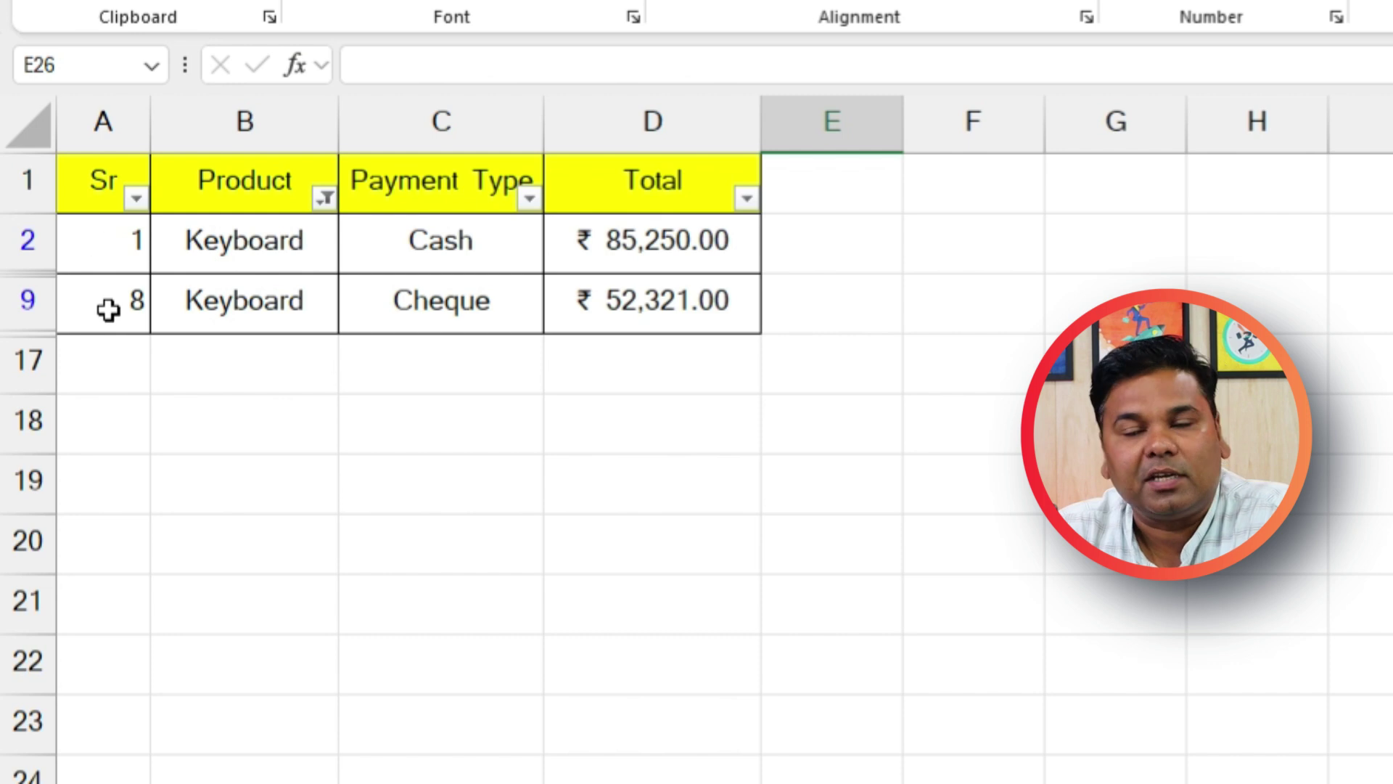
left_click(665, 382)
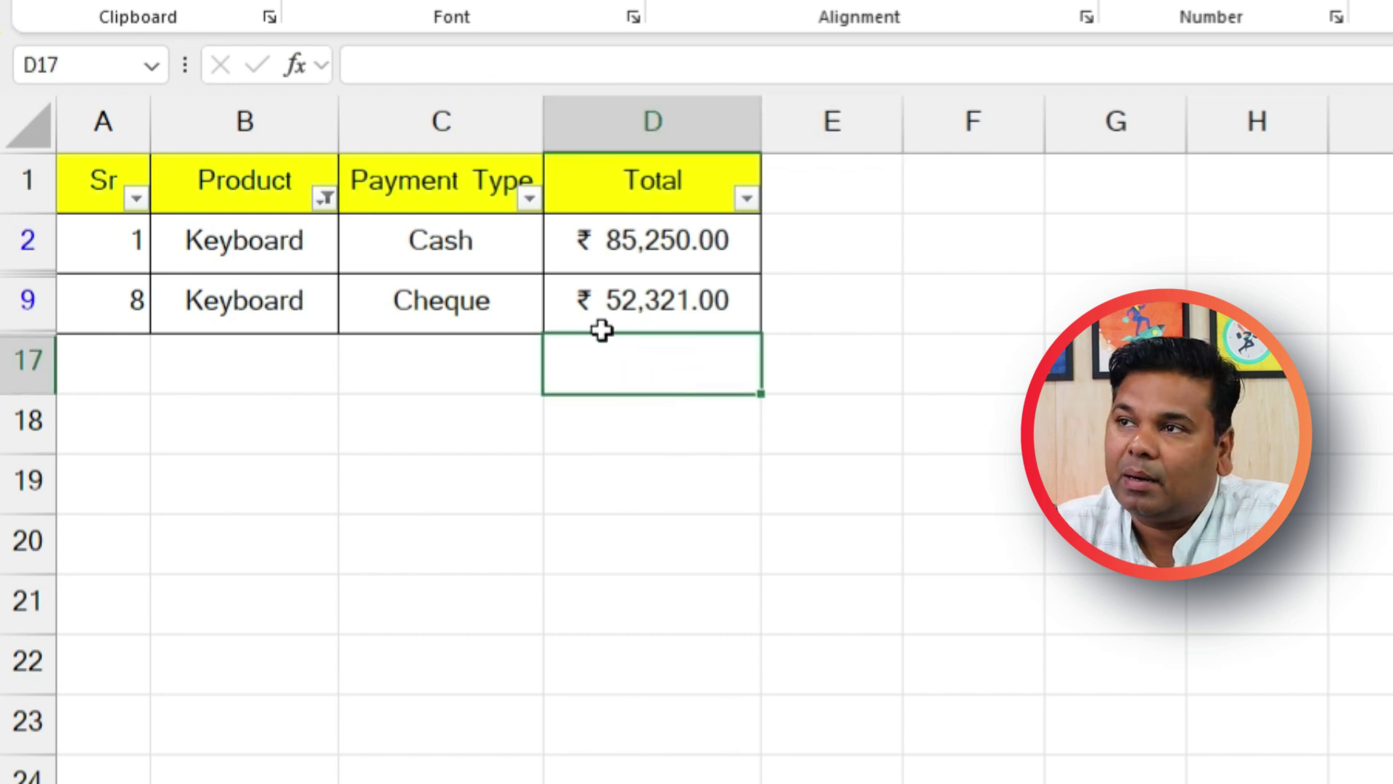
- Extend the Product filter to include CPU and Cabinate along with Keyboard
left_click(324, 196)
left_click(403, 657)
left_click(403, 630)
left_click(588, 594)
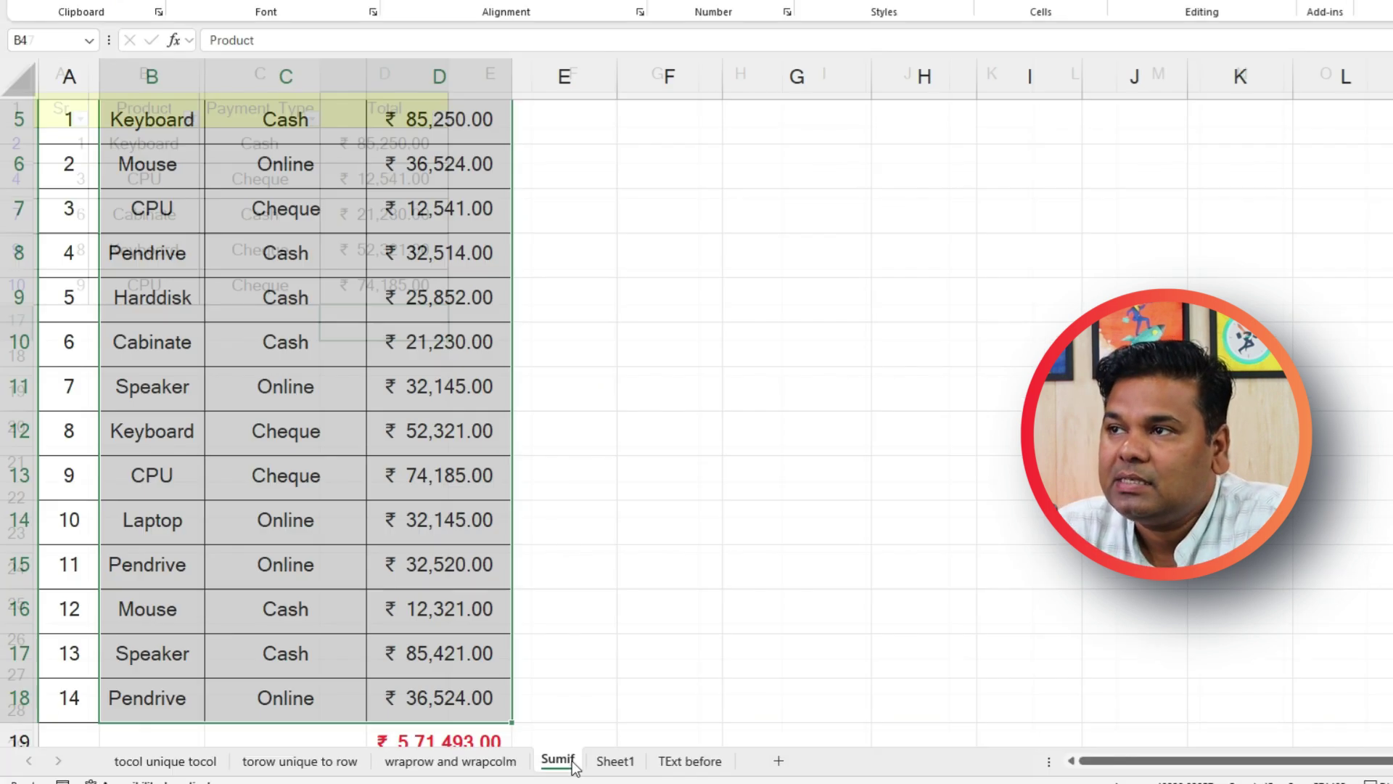
- Open the Sumif sheet and review its table, payment-type summary and grand total
left_click(560, 757)
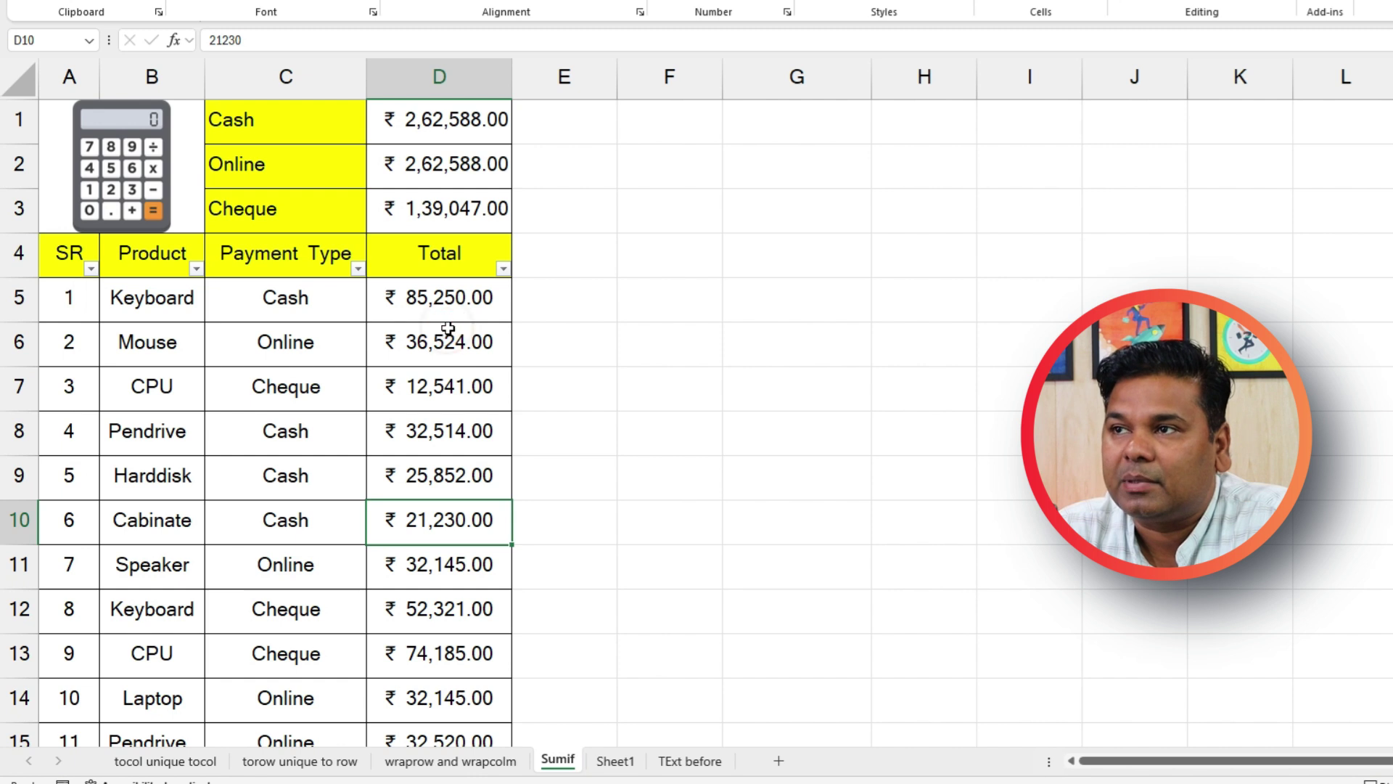
scroll(569, 385, "down", 1)
scroll(548, 385, "down", 3)
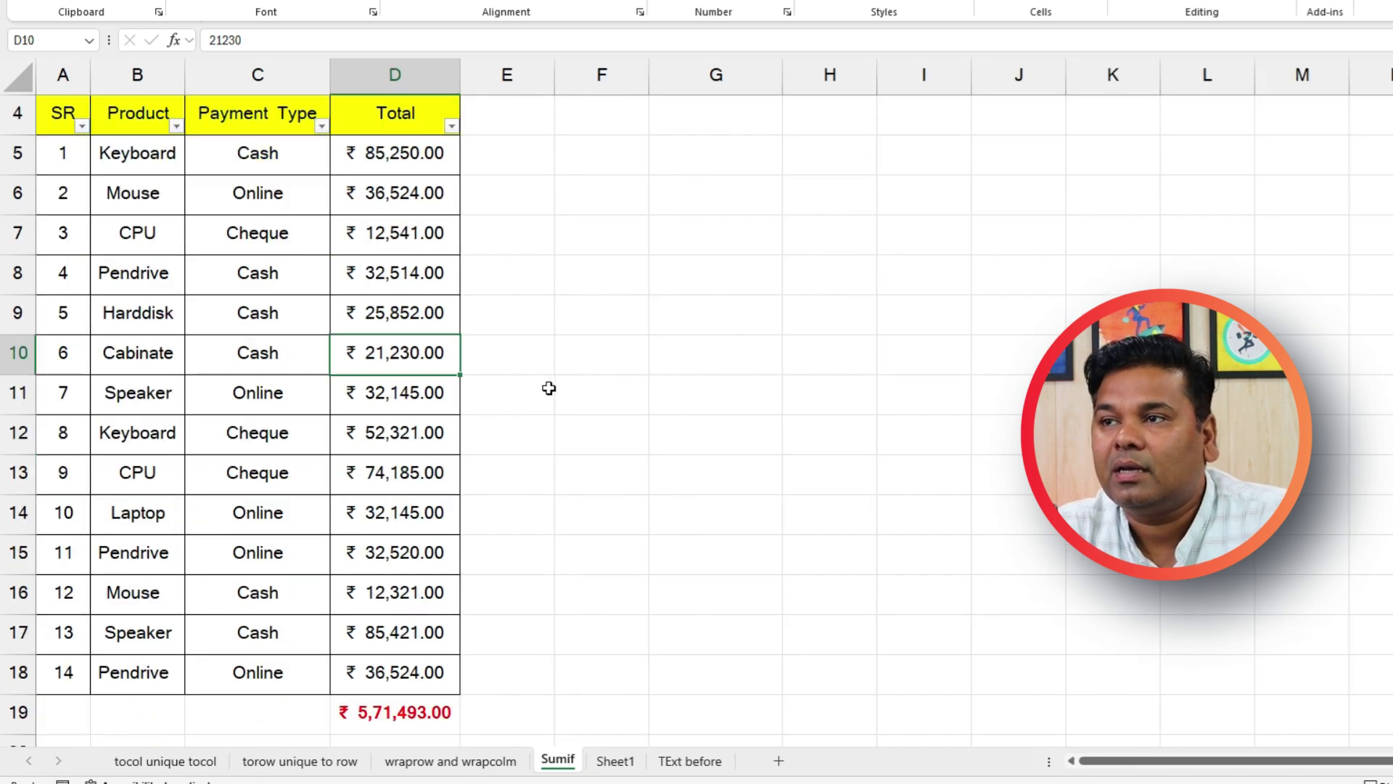
scroll(436, 506, "up", 3)
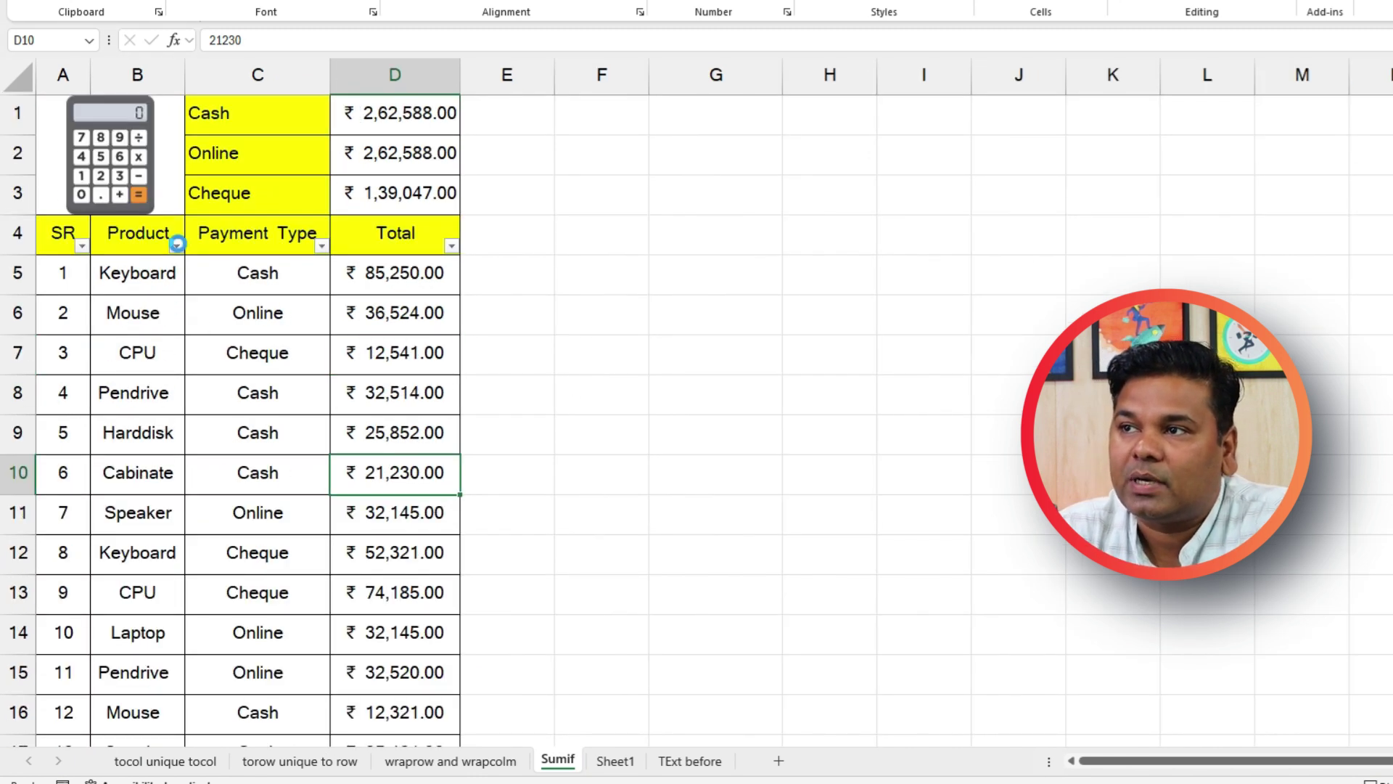
- Filter the Product column of the Sumif sheet to Cabinate, CPU and Harddisk
left_click(177, 245)
left_click(221, 482)
left_click(220, 499)
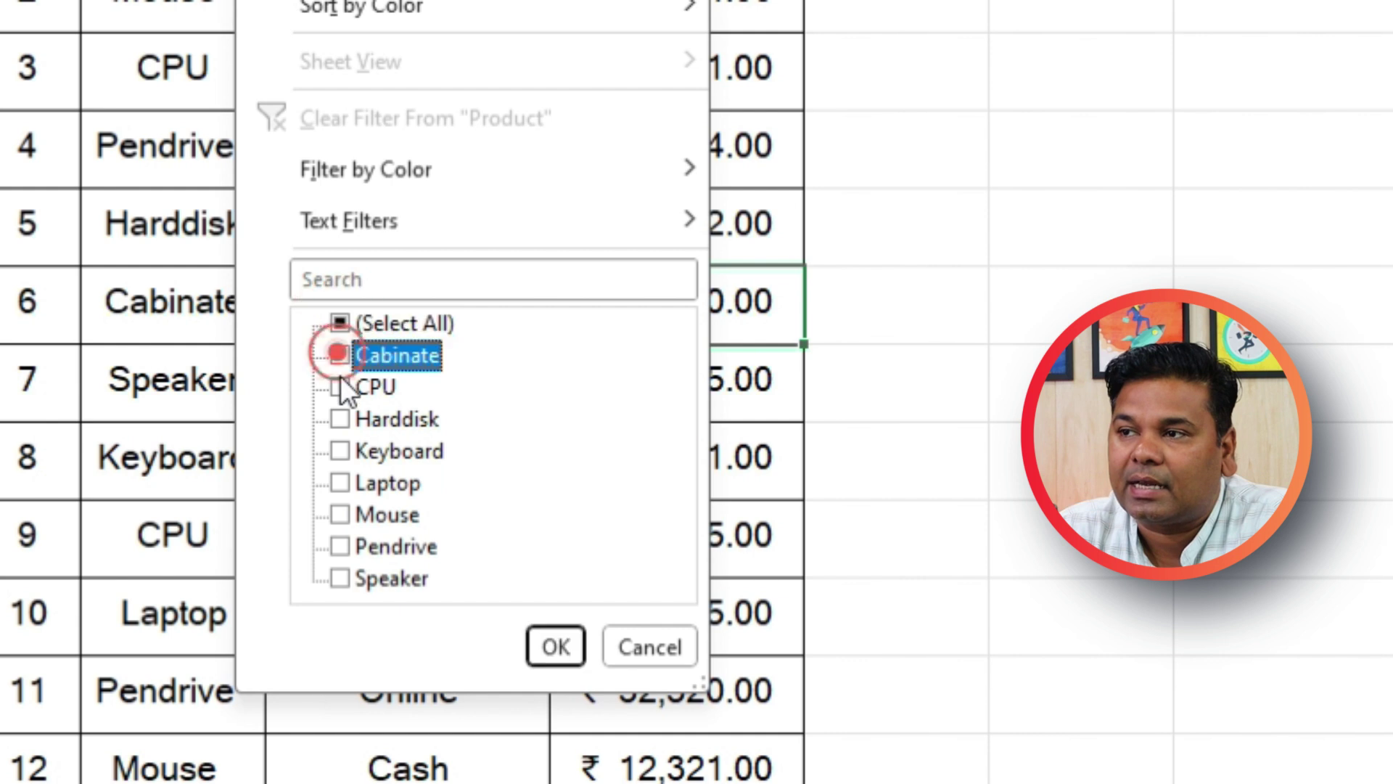
left_click(340, 386)
left_click(340, 418)
left_click(556, 645)
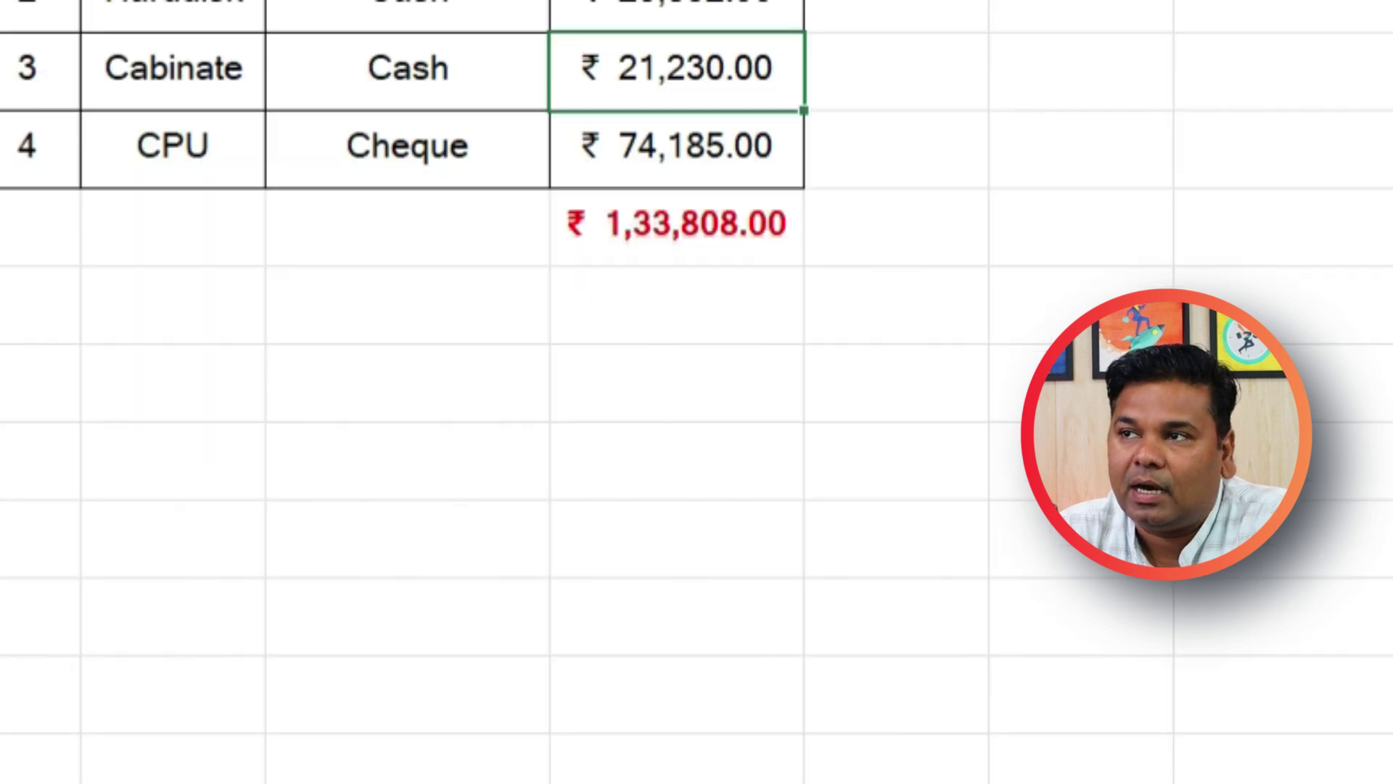
- Change the Product filter to show only CPU
left_click(287, 401)
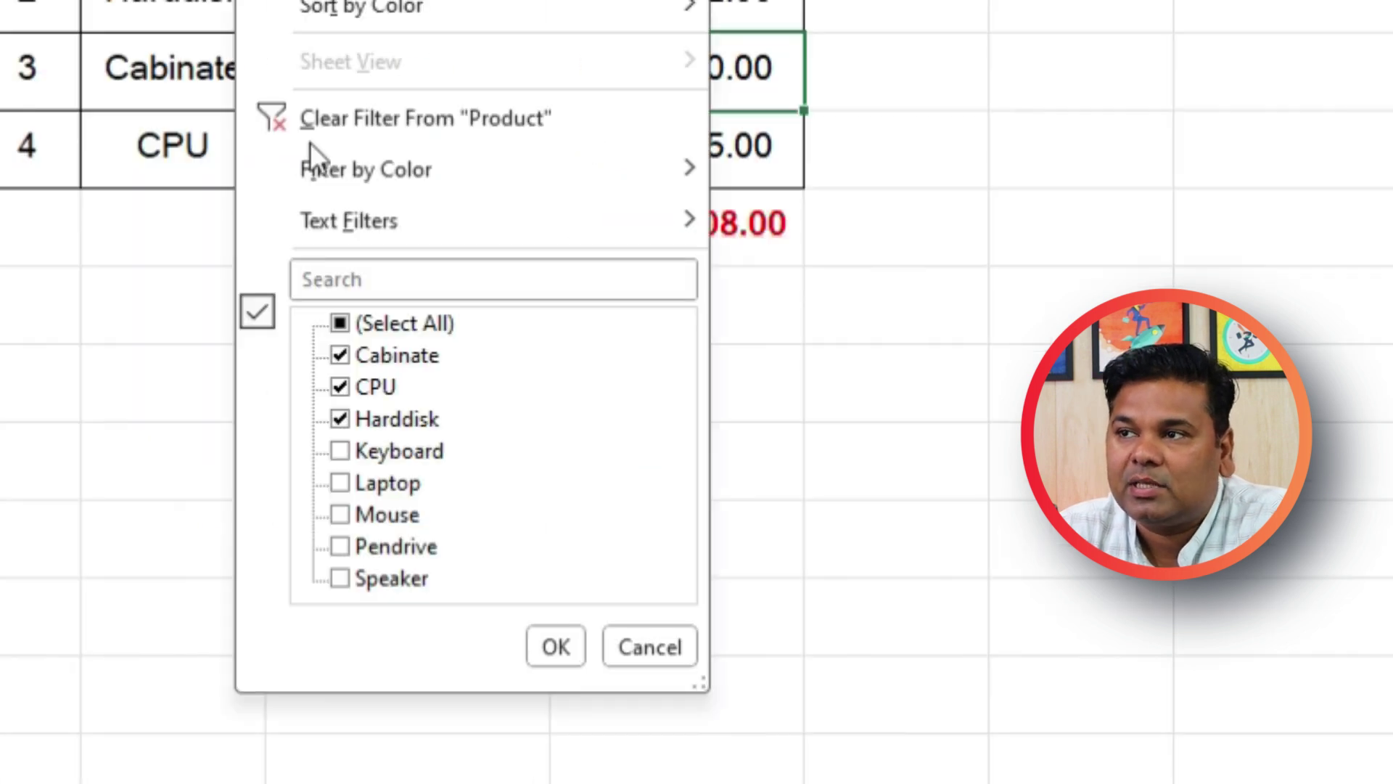
left_click(338, 324)
left_click(338, 324)
left_click(340, 387)
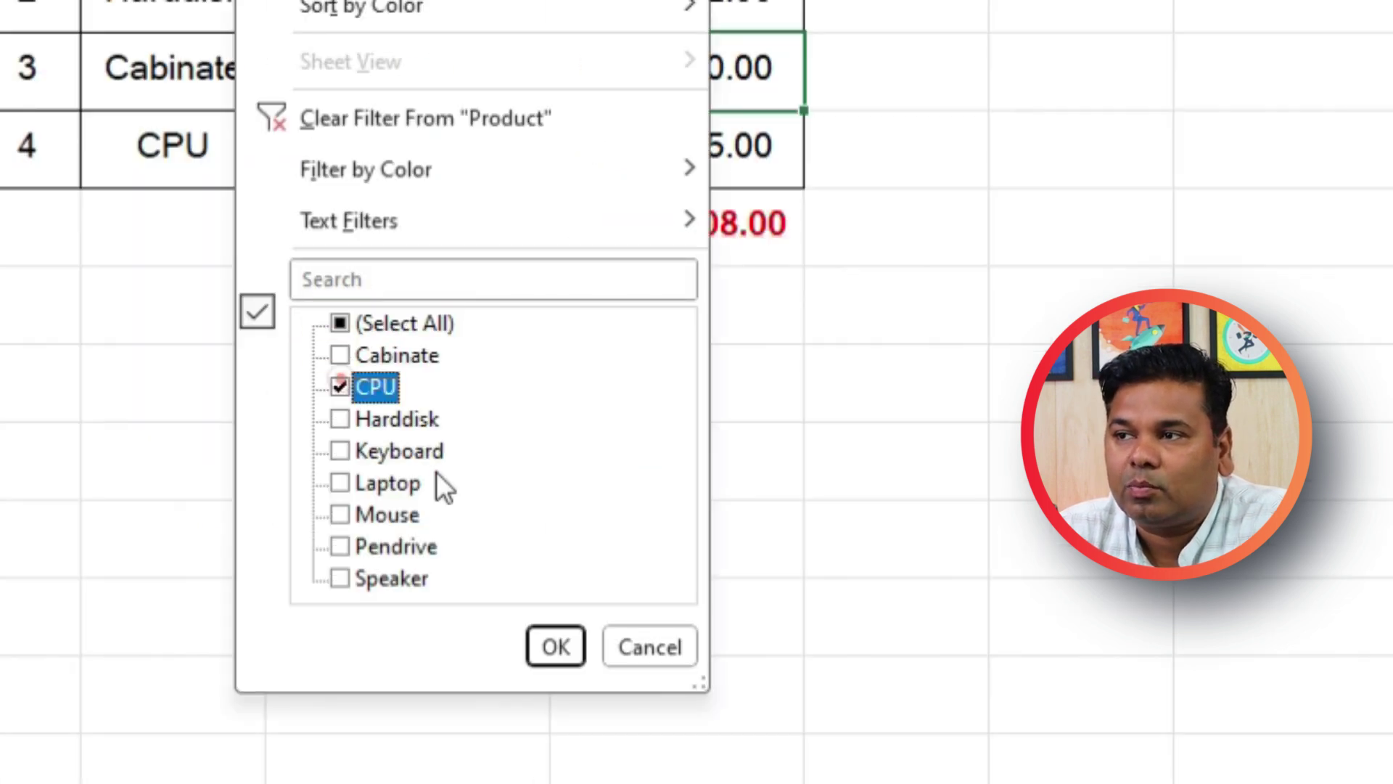
left_click(555, 646)
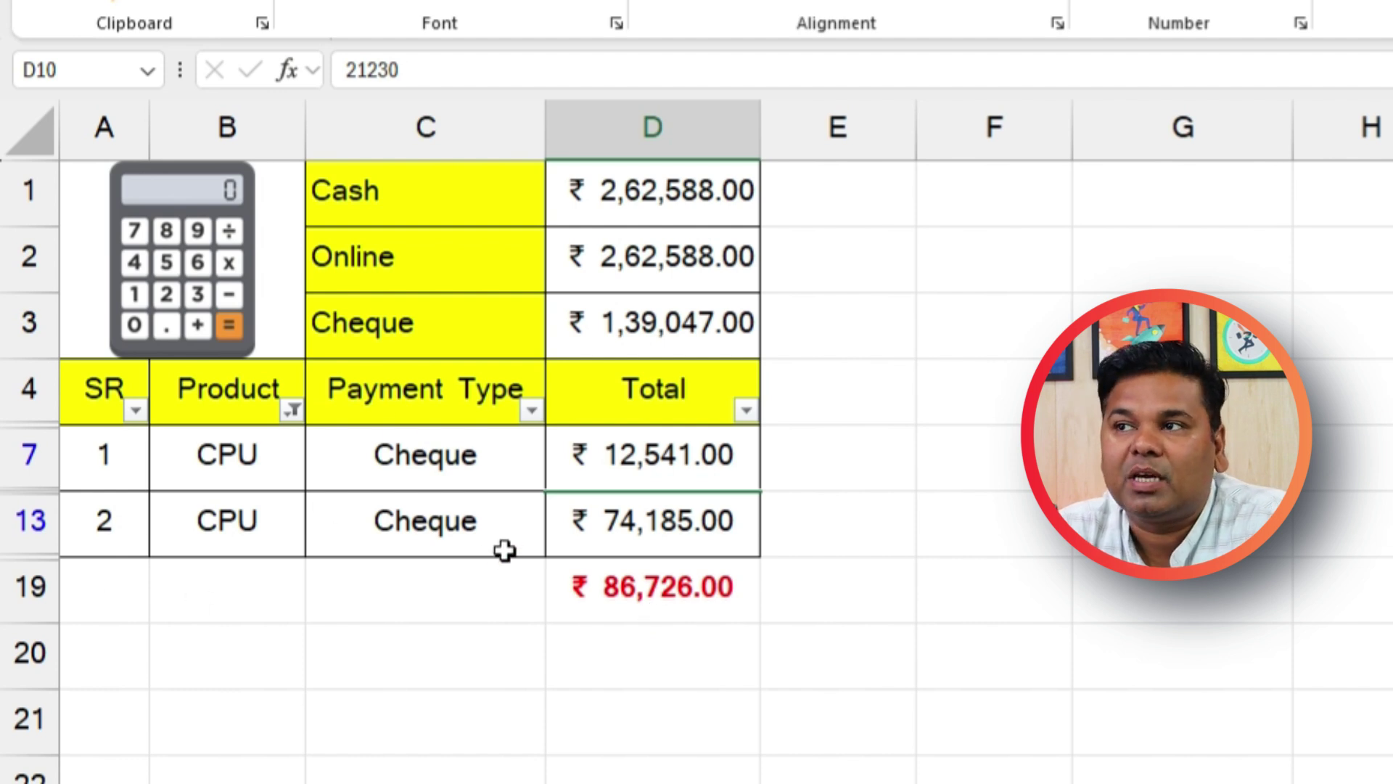
- Reselect all products in the Product filter to show every row
left_click(291, 411)
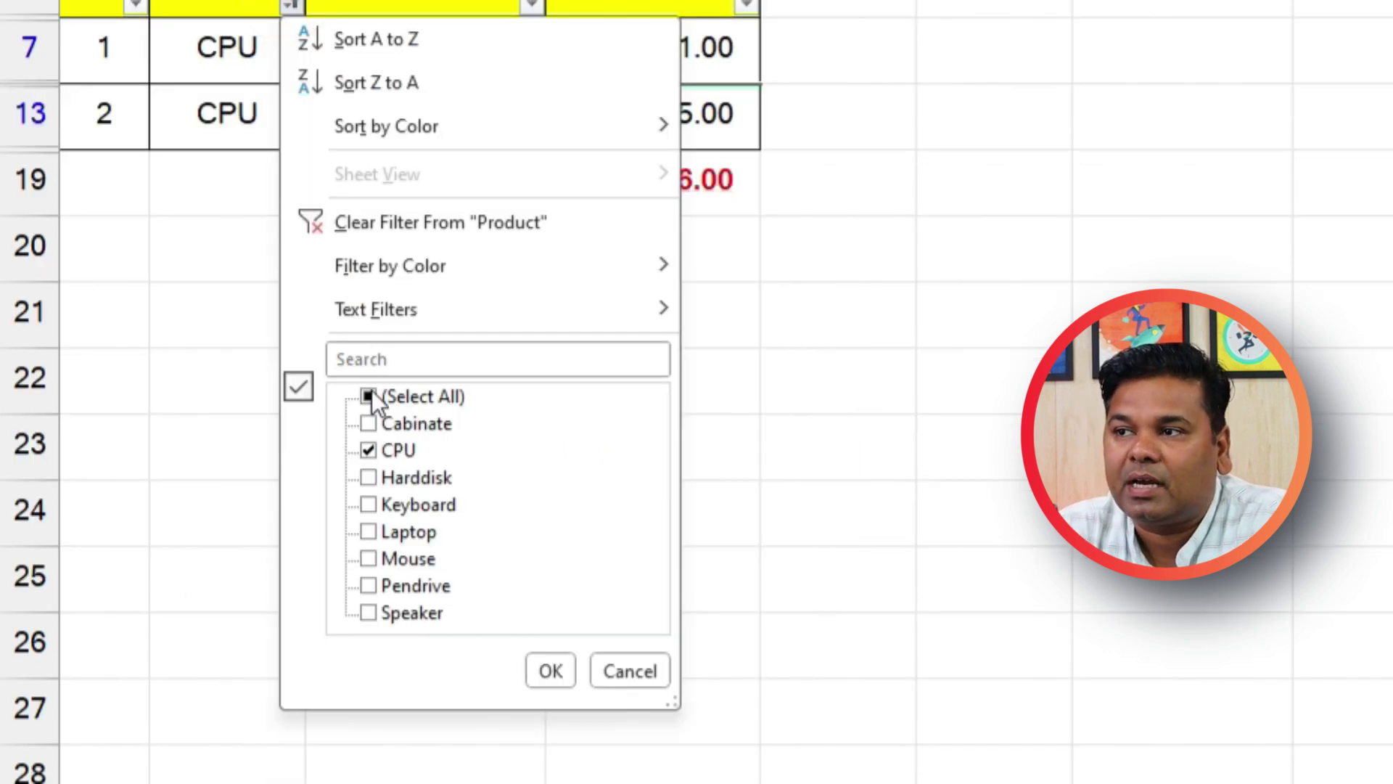
left_click(370, 397)
left_click(545, 672)
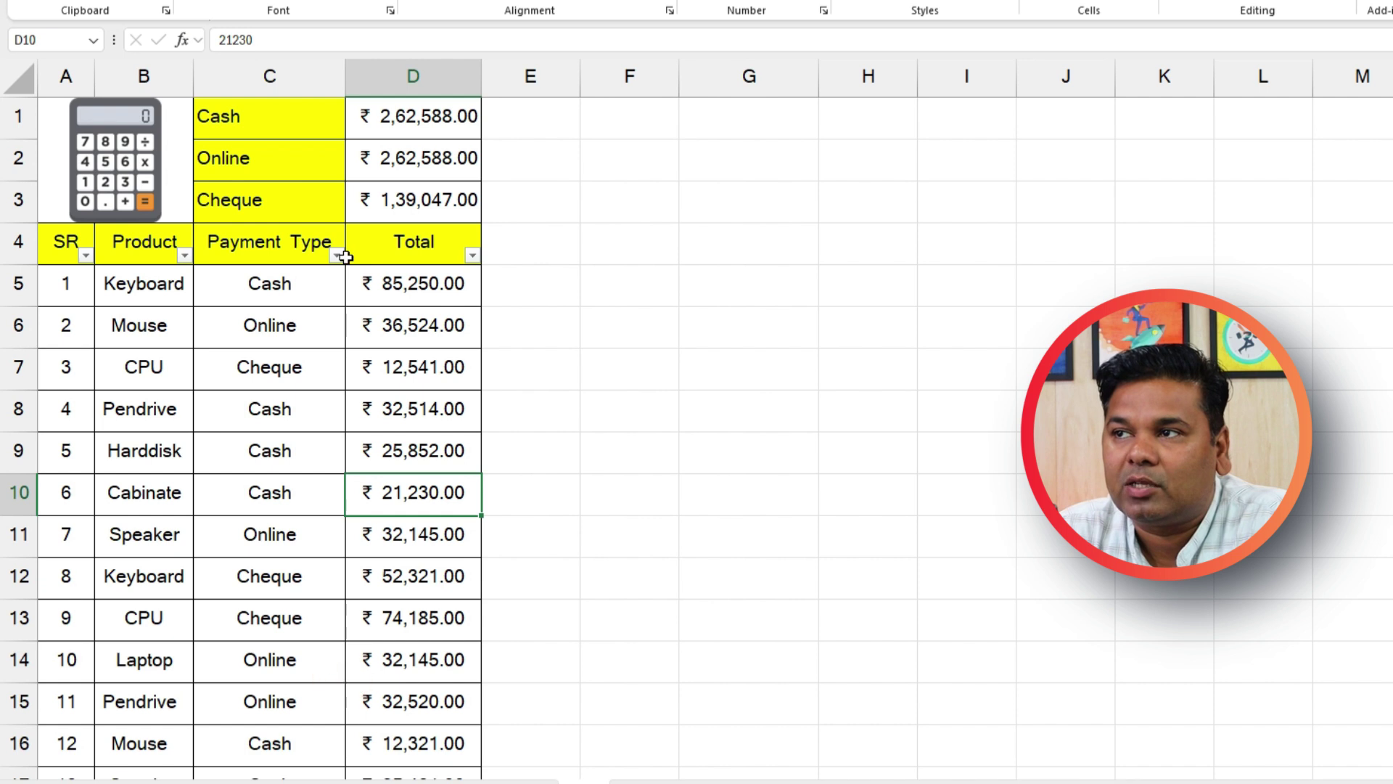
- Filter the Payment Type column by Cash and switch that filter to Cheque
left_click(345, 257)
left_click(336, 256)
left_click(384, 504)
left_click(385, 521)
left_click(499, 678)
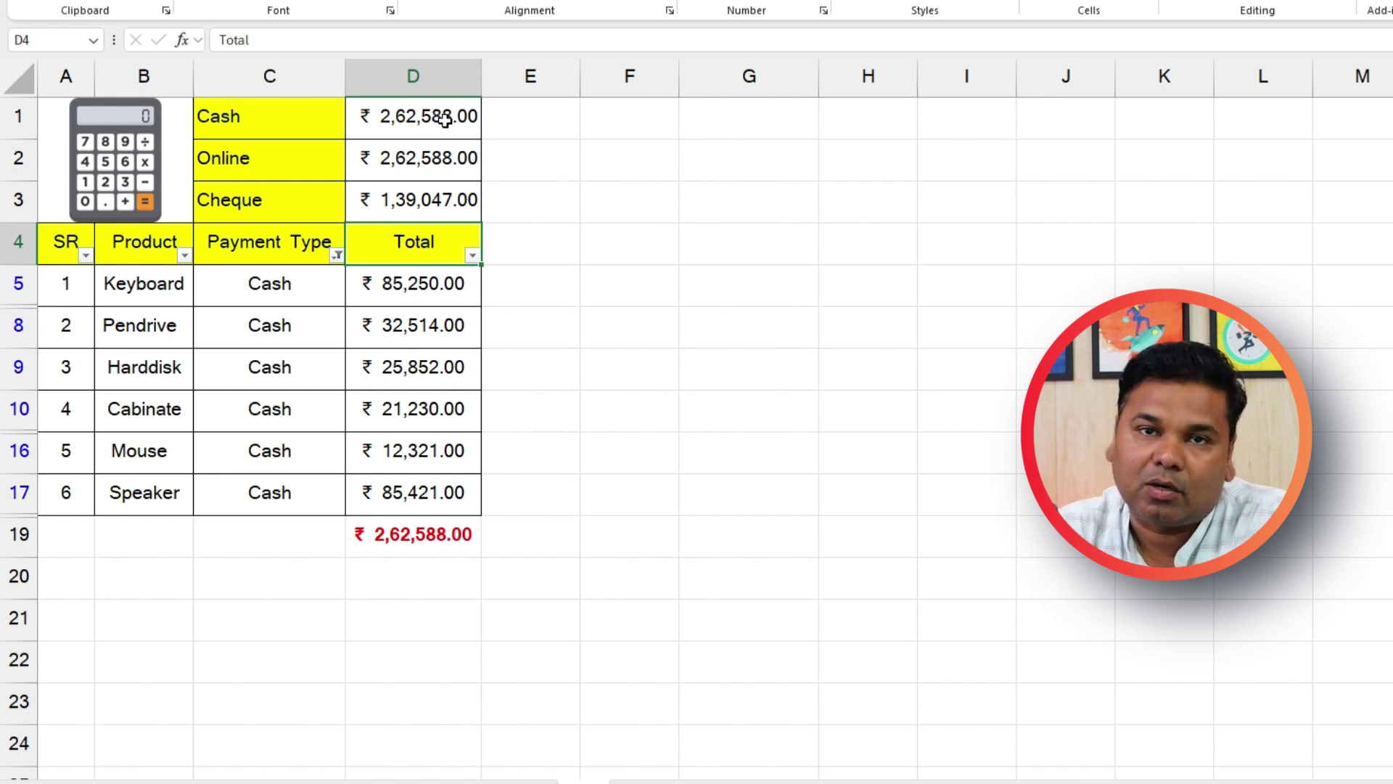
left_click(420, 568)
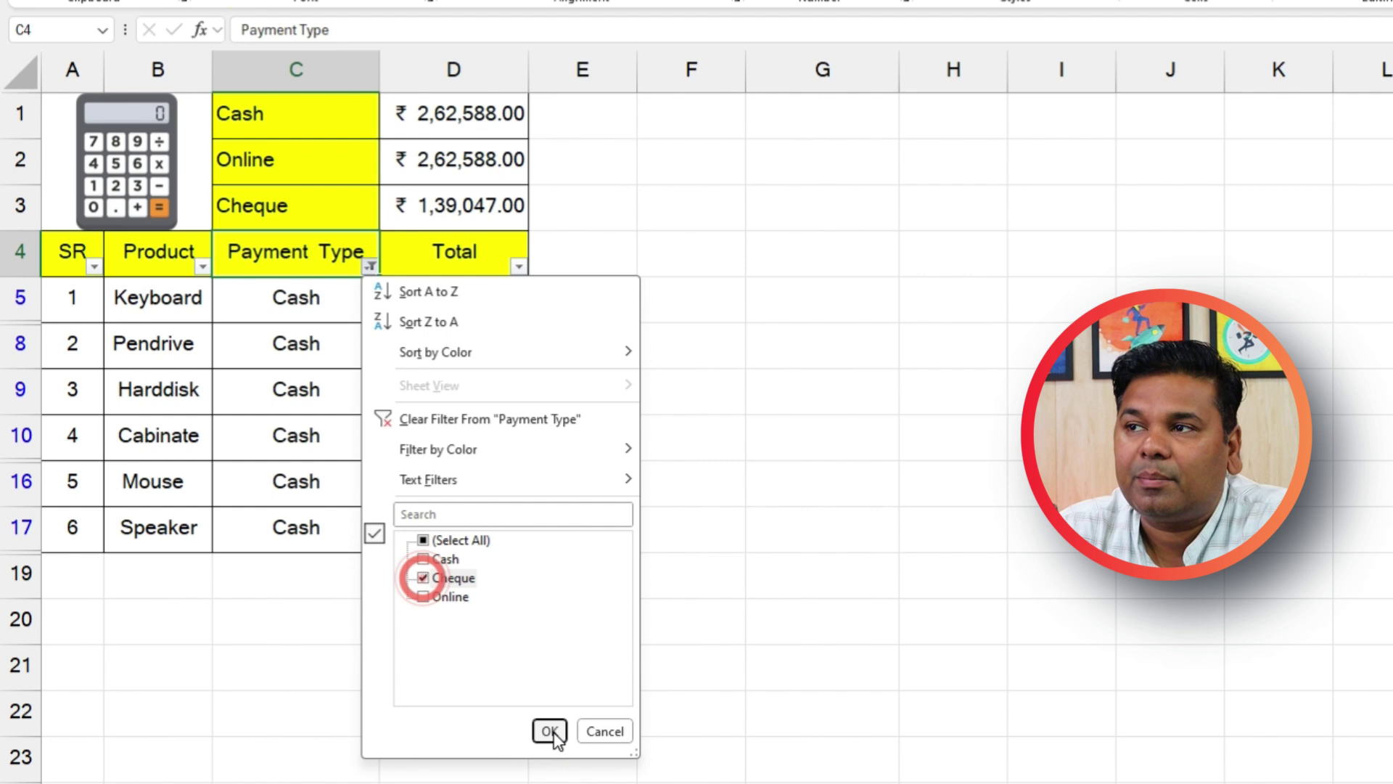
left_click(547, 731)
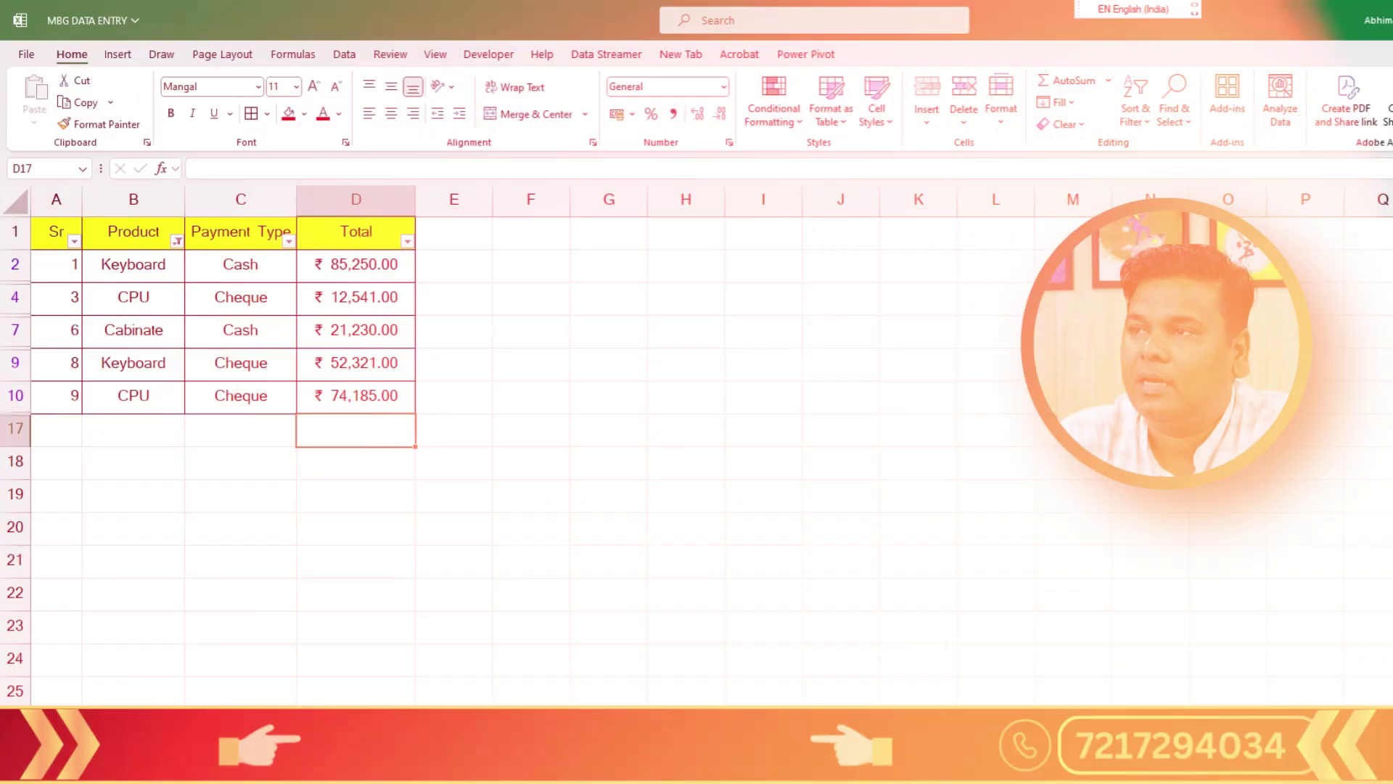
left_click(72, 244)
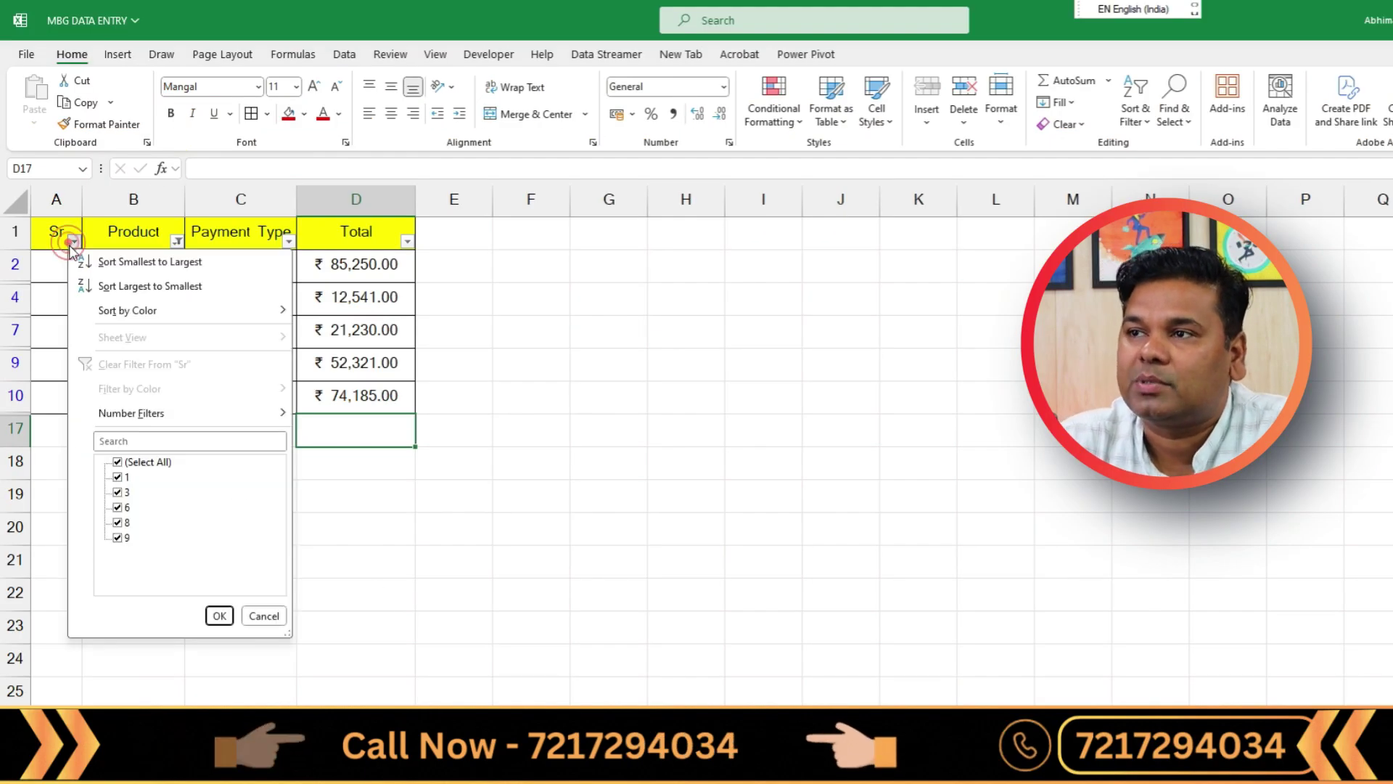
left_click(510, 307)
left_click(288, 242)
left_click(286, 241)
- Clear the Product filter in the practice table
left_click(177, 241)
left_click(220, 462)
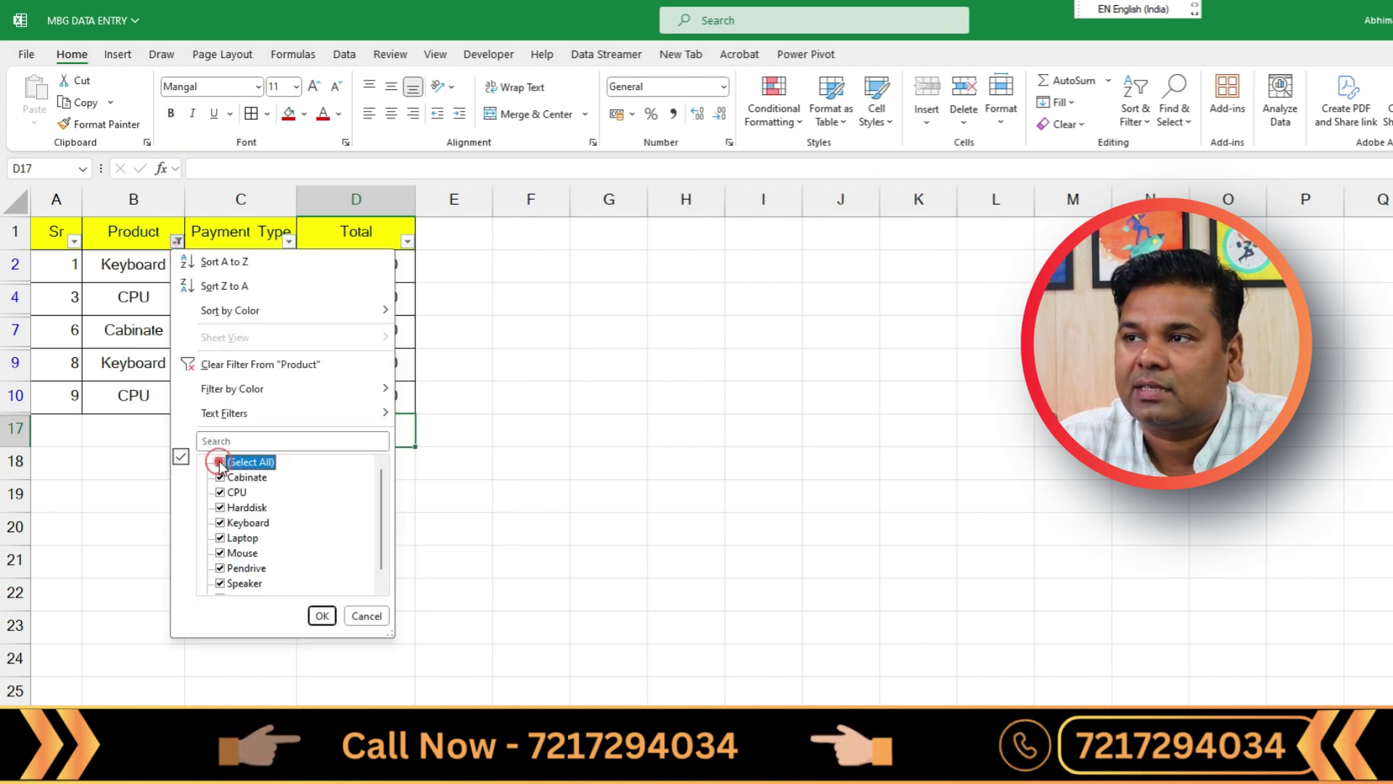
left_click(224, 365)
left_click(508, 616)
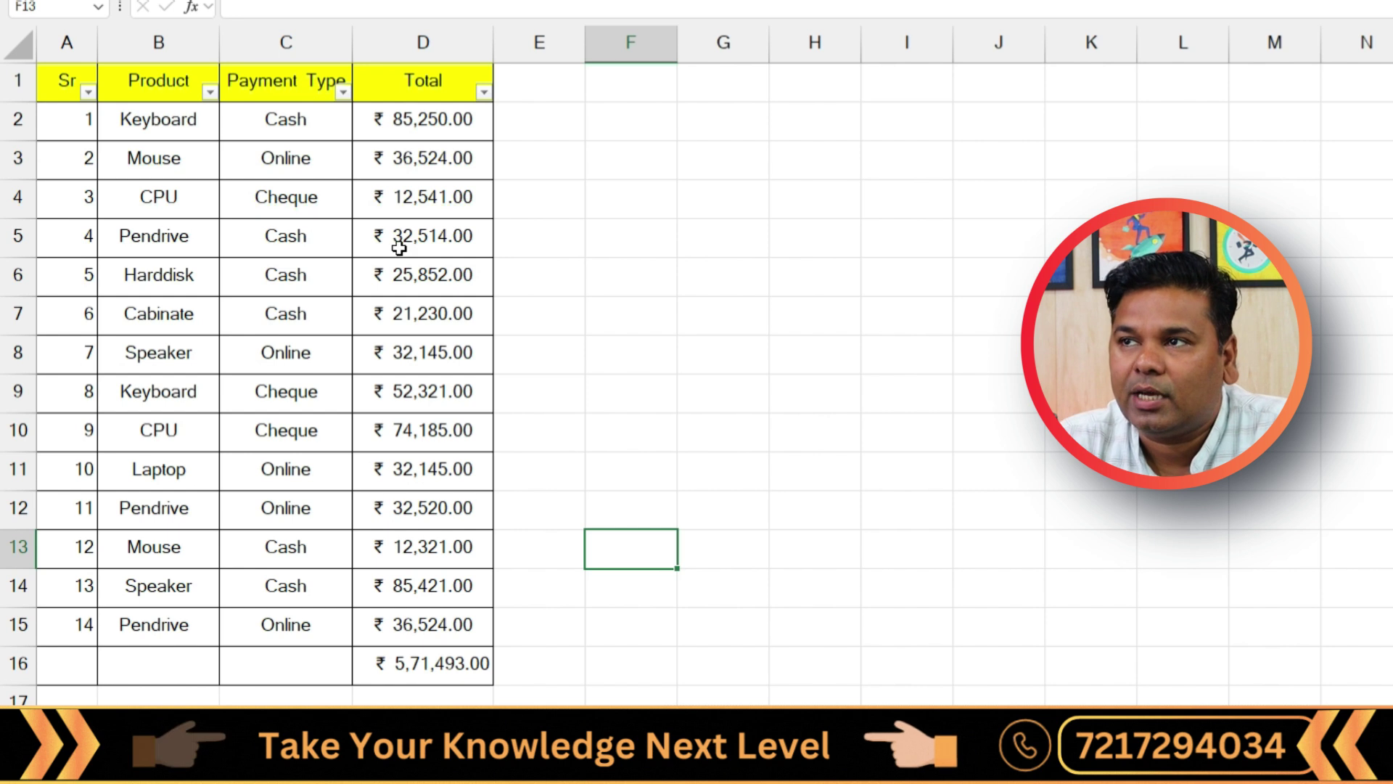
- Delete the serial numbers in A2:A15 and the SUM total in D16
left_click_drag(85, 119, 84, 622)
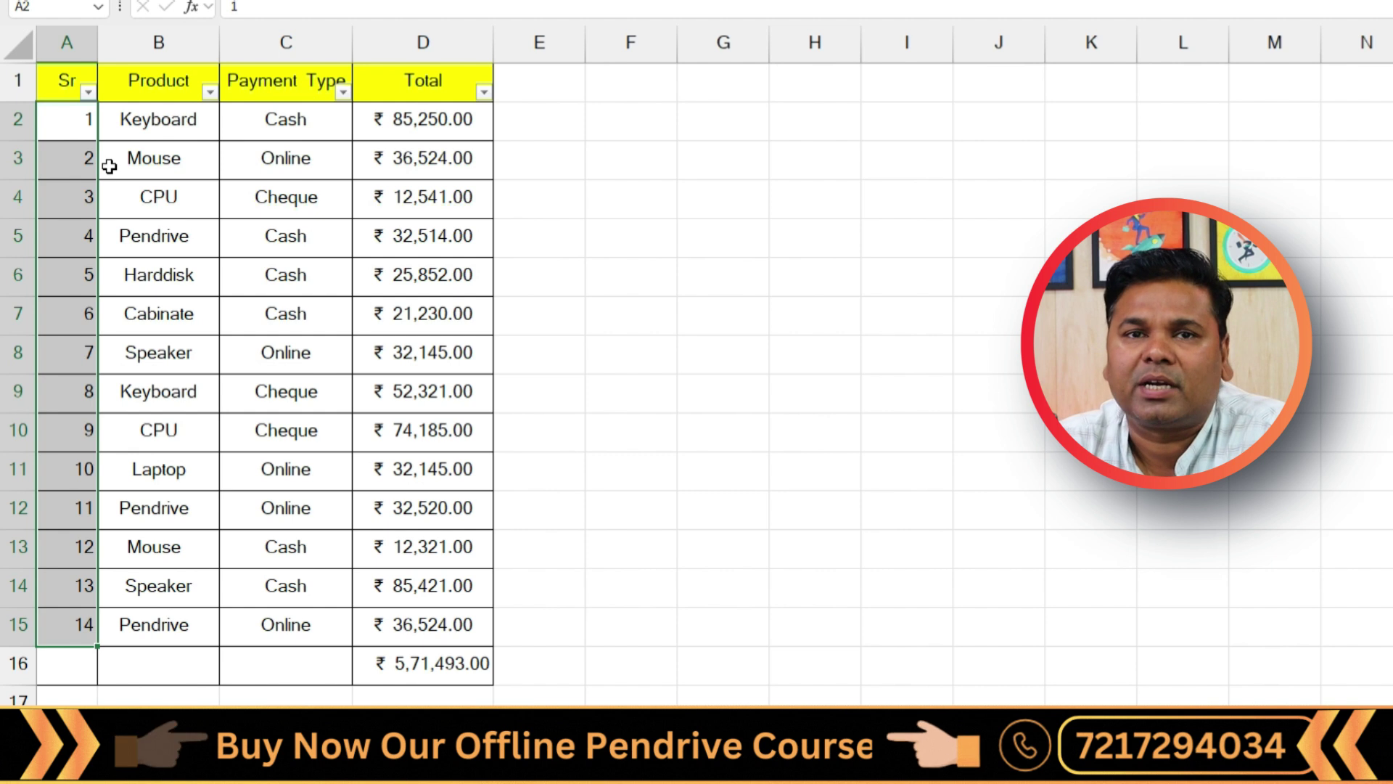
key("Delete")
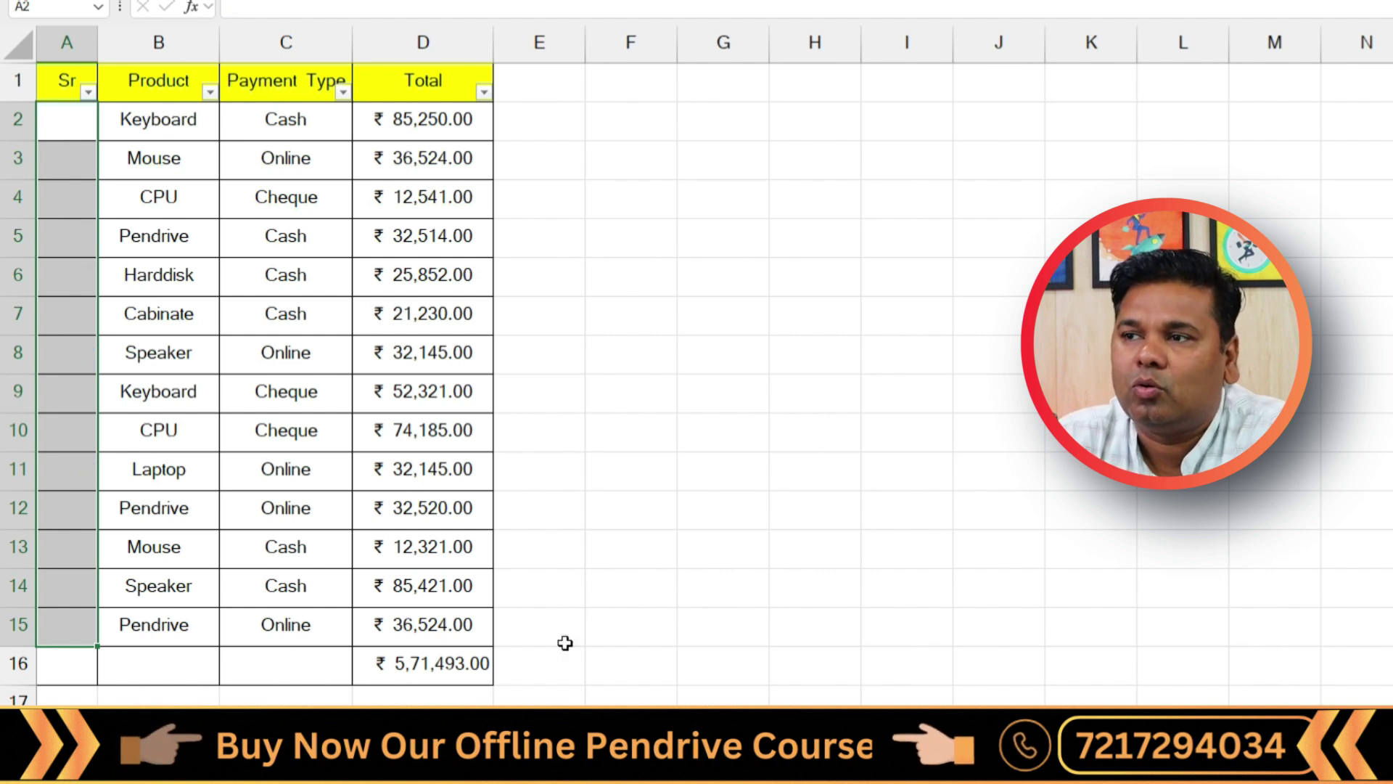
left_click(566, 693)
left_click(424, 655)
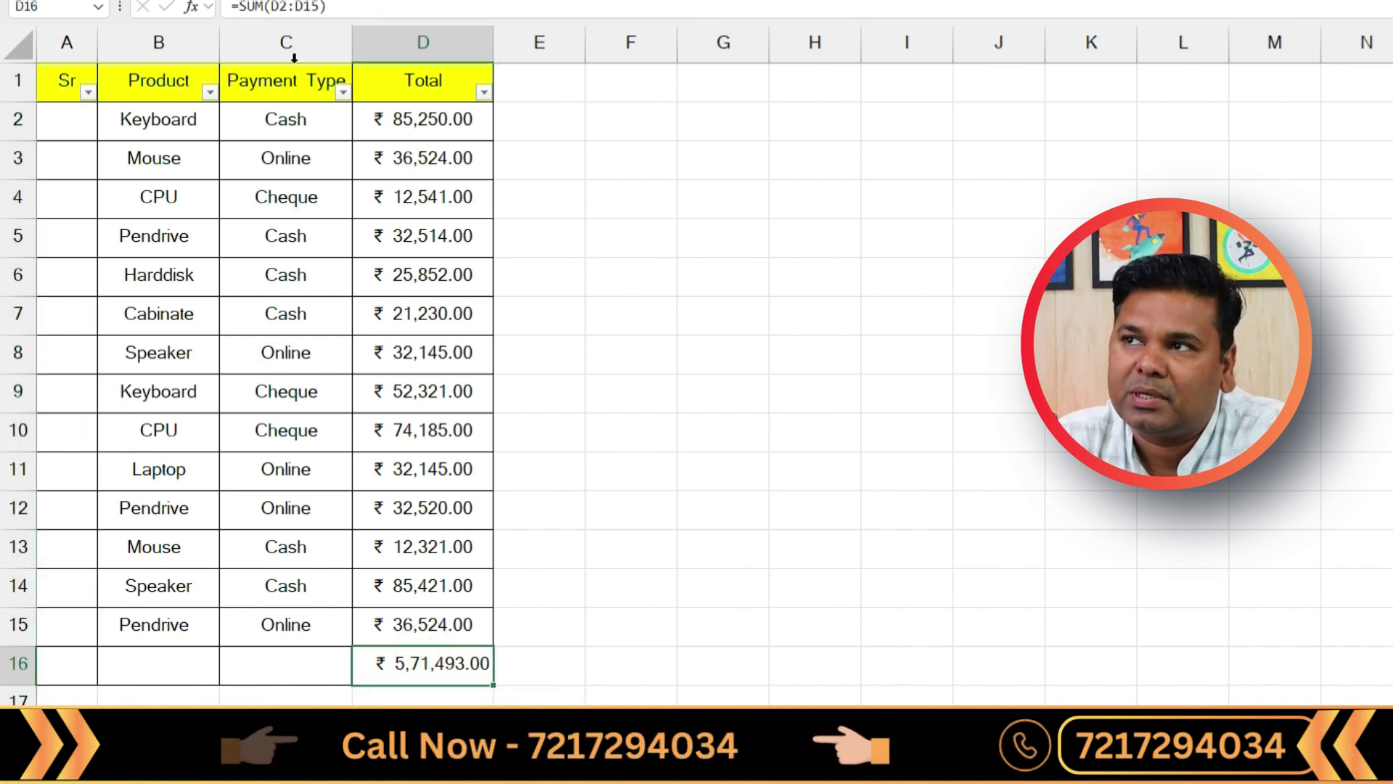
key("Delete")
left_click(613, 529)
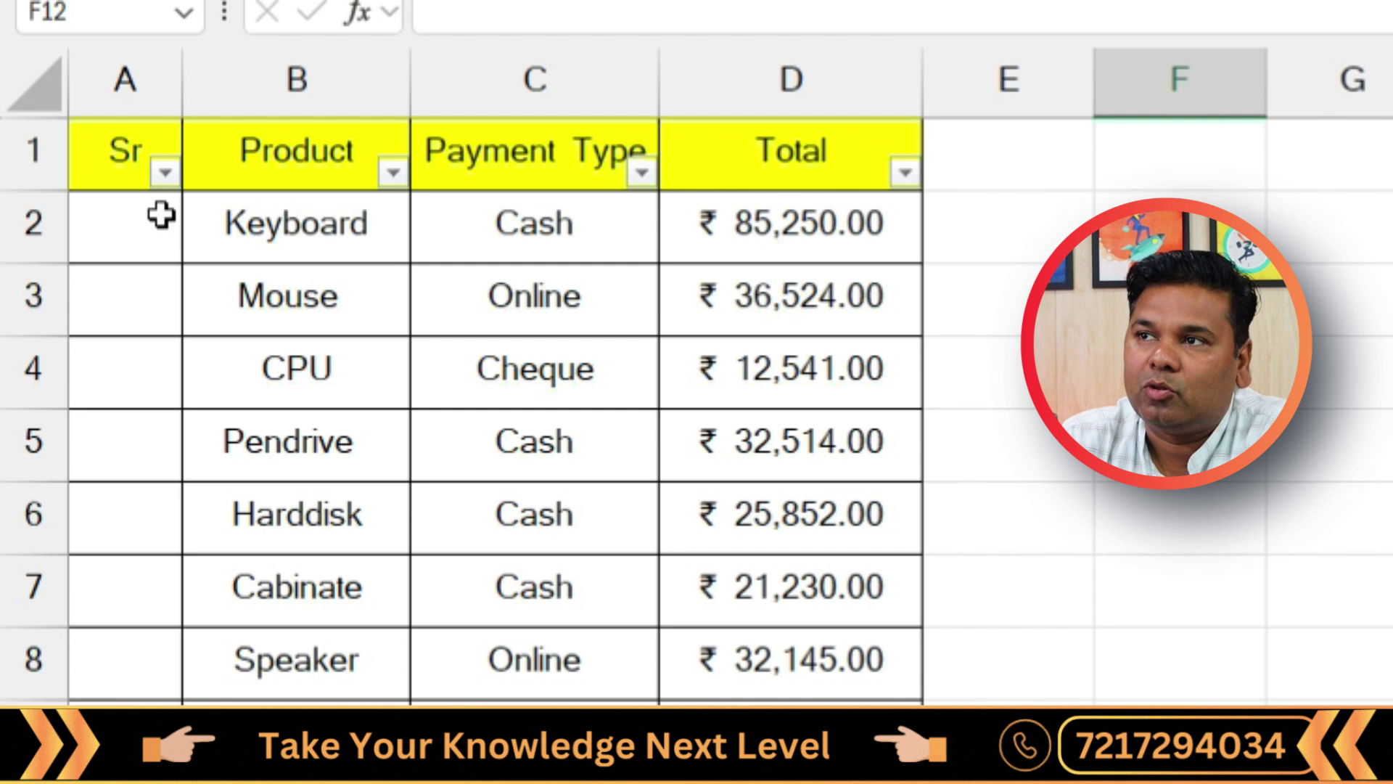
- Enter the formula =SUBTOTAL(3,$B$2:B2) in A2 as the first serial number, locking only the range's starting cell
left_click(84, 114)
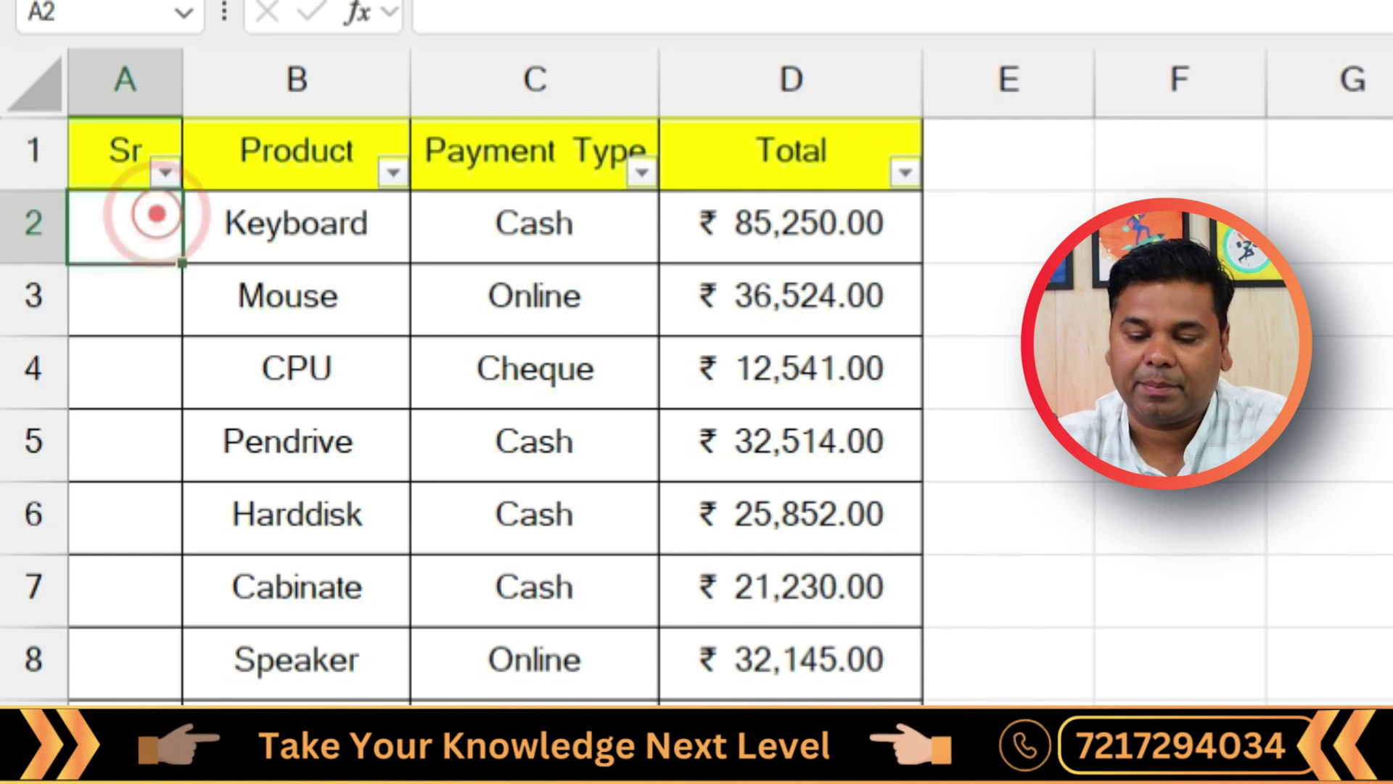
type("=")
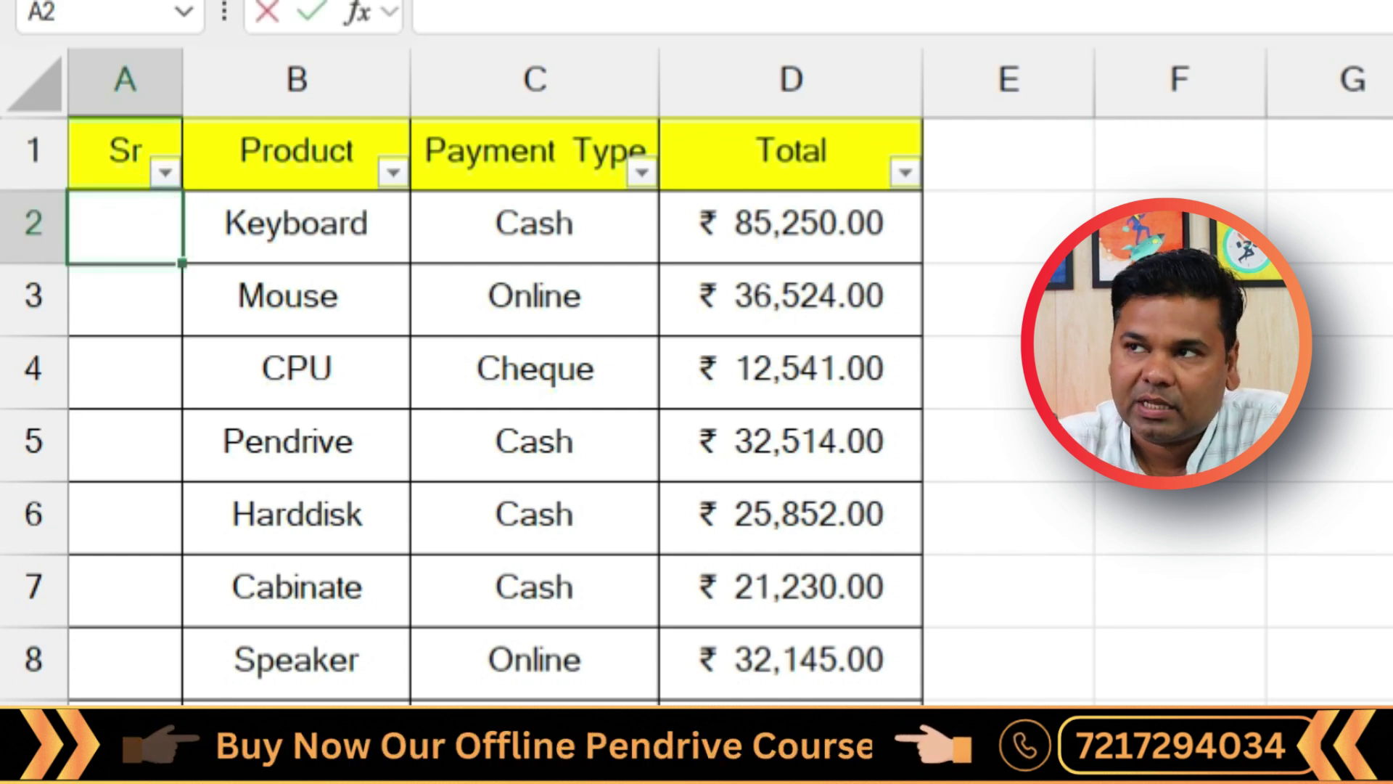
type("sub")
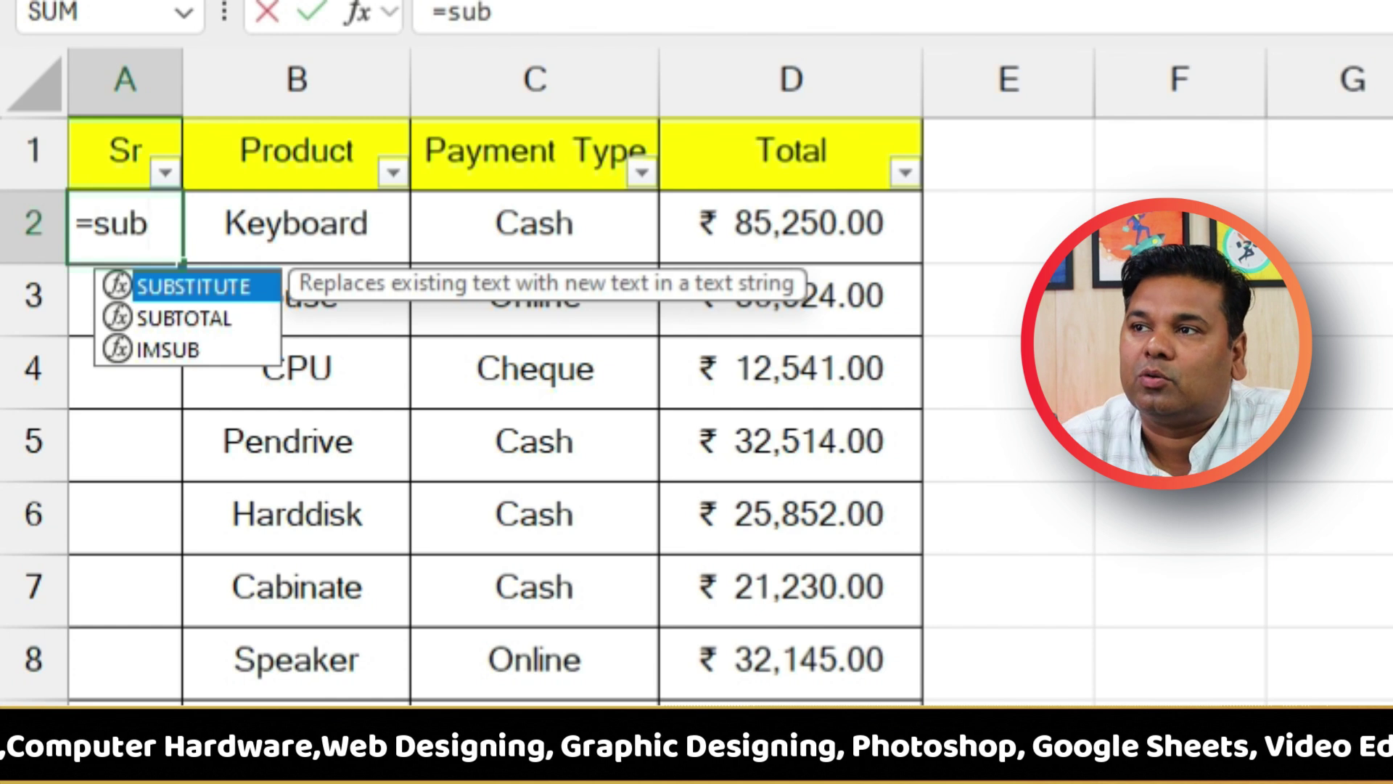
double_click(205, 320)
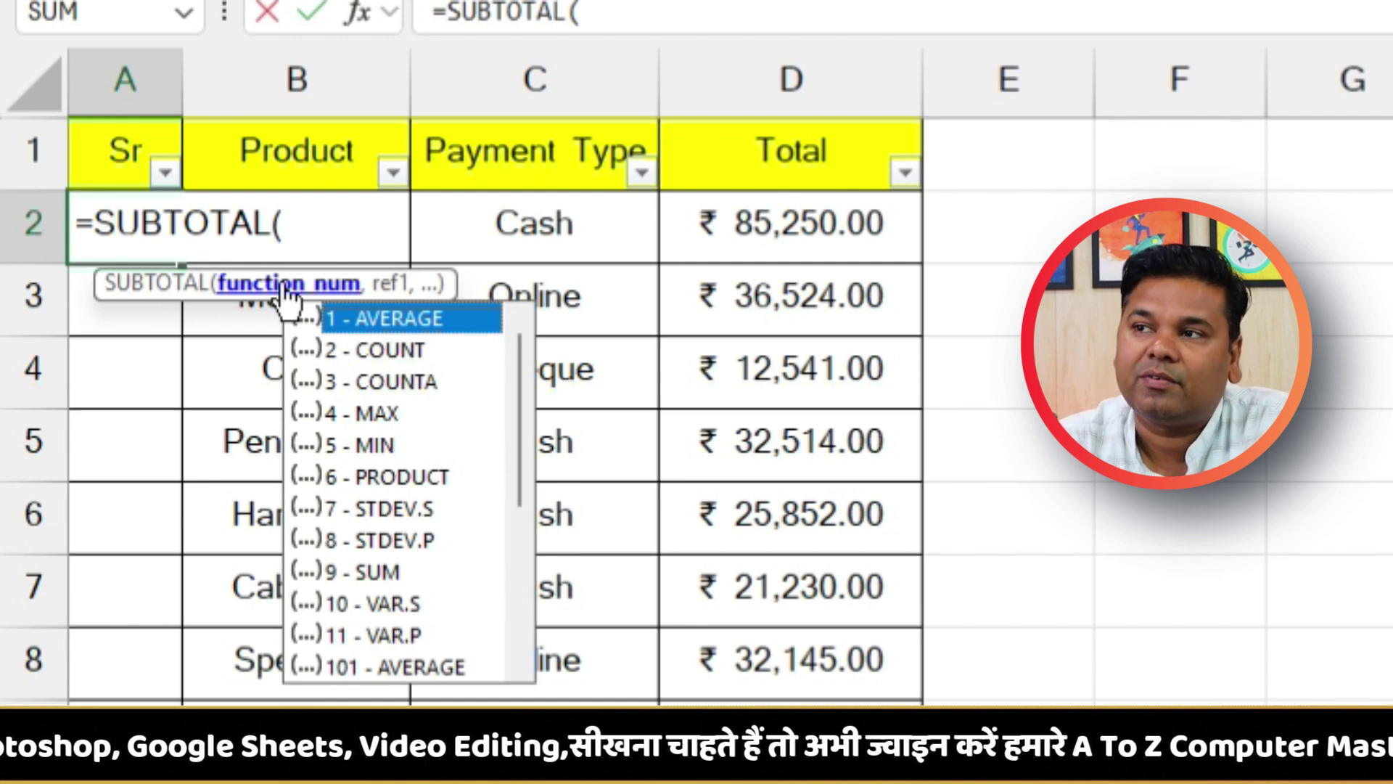
mouse_move(521, 385)
left_mouse_down()
mouse_move(524, 555)
mouse_move(537, 408)
mouse_move(521, 357)
left_mouse_up()
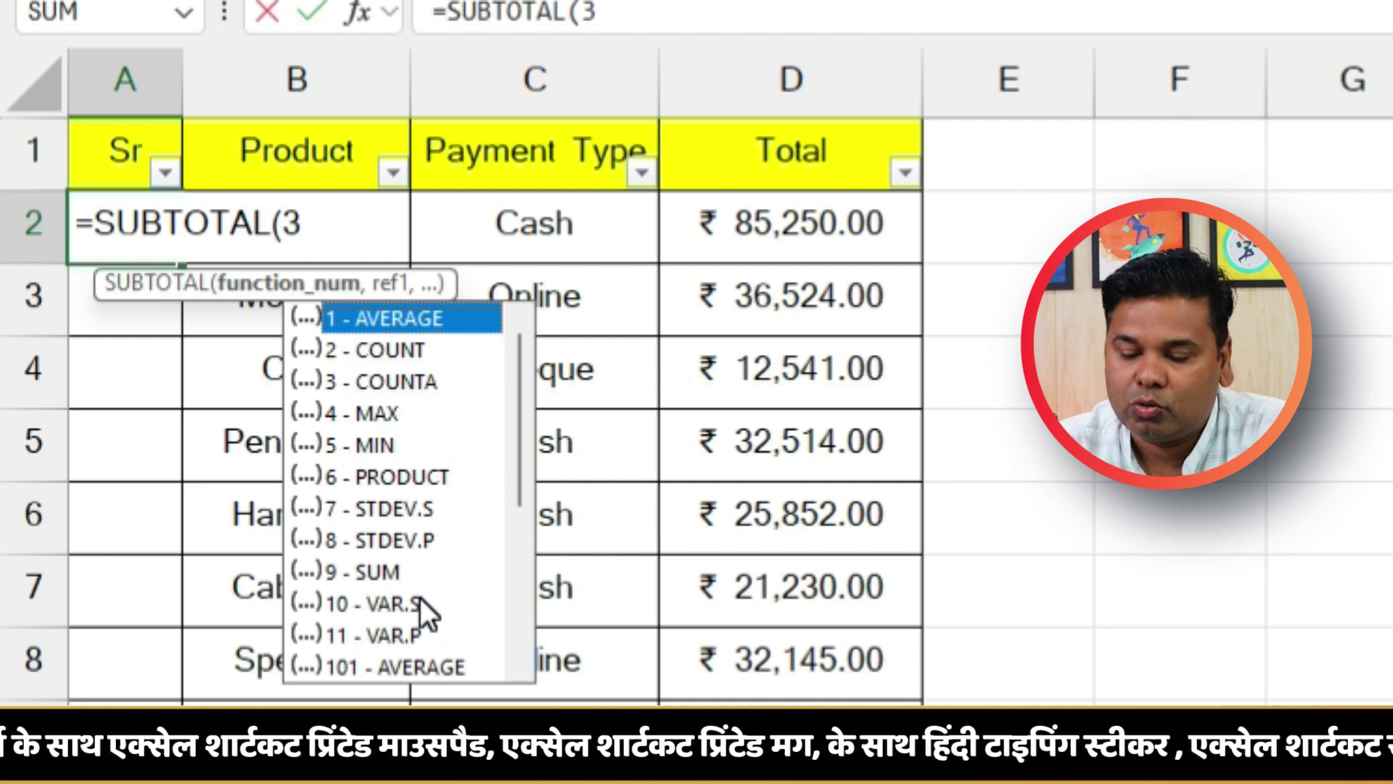
type(",")
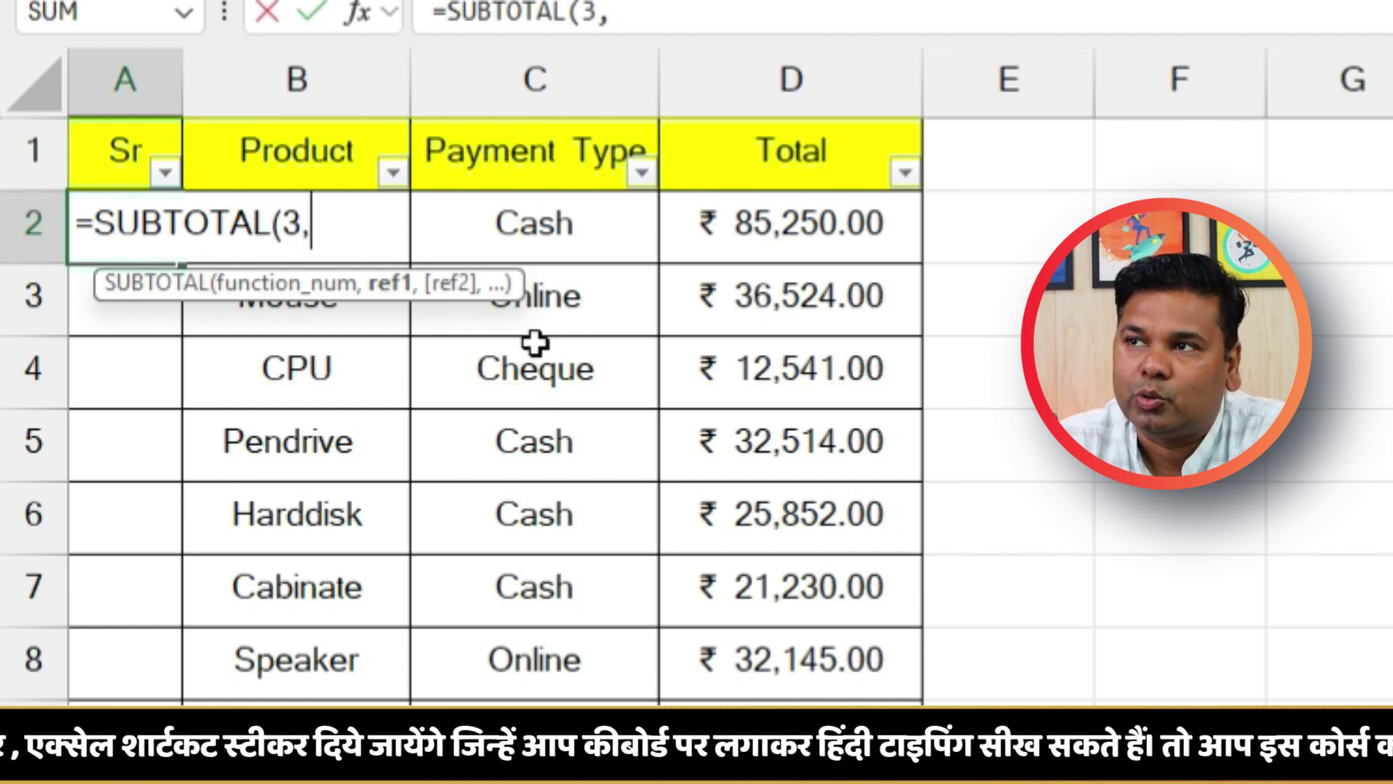
type("b2")
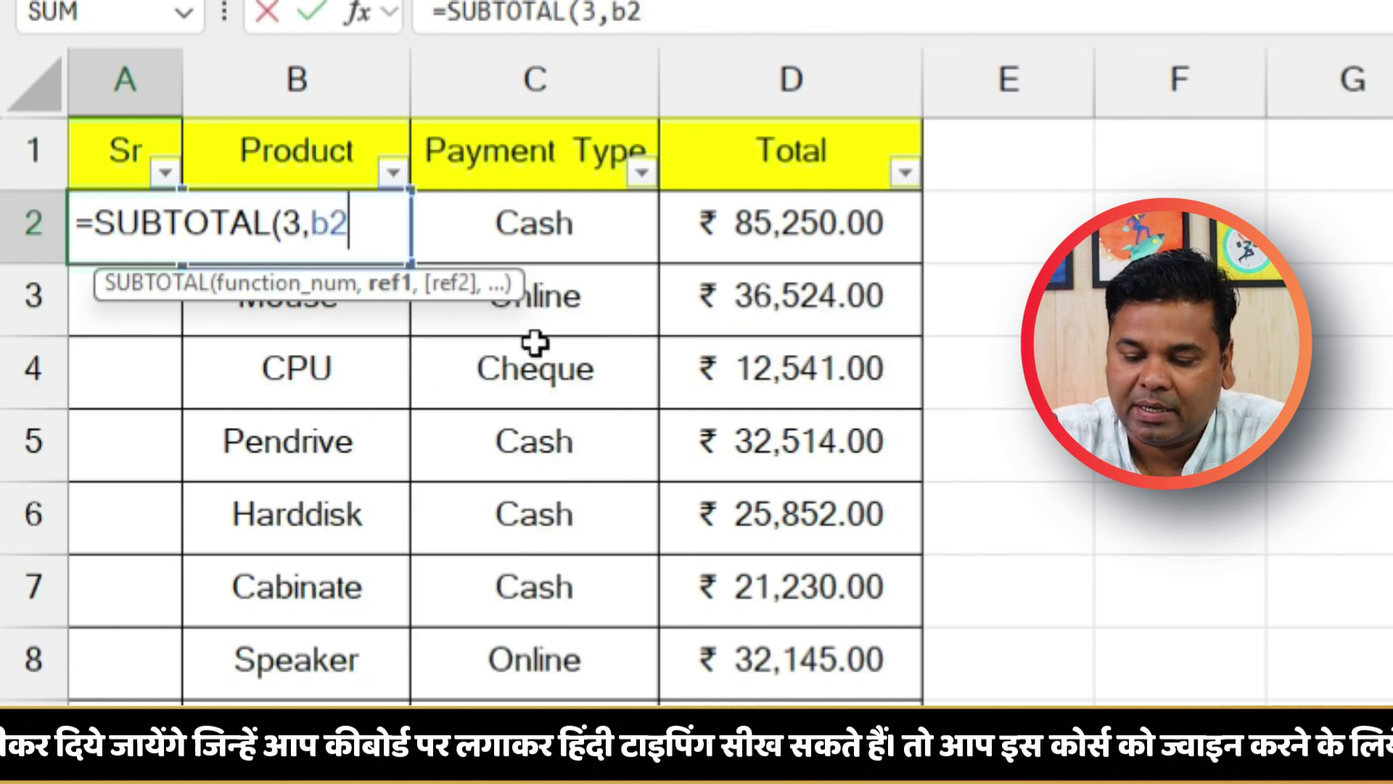
type(":b2")
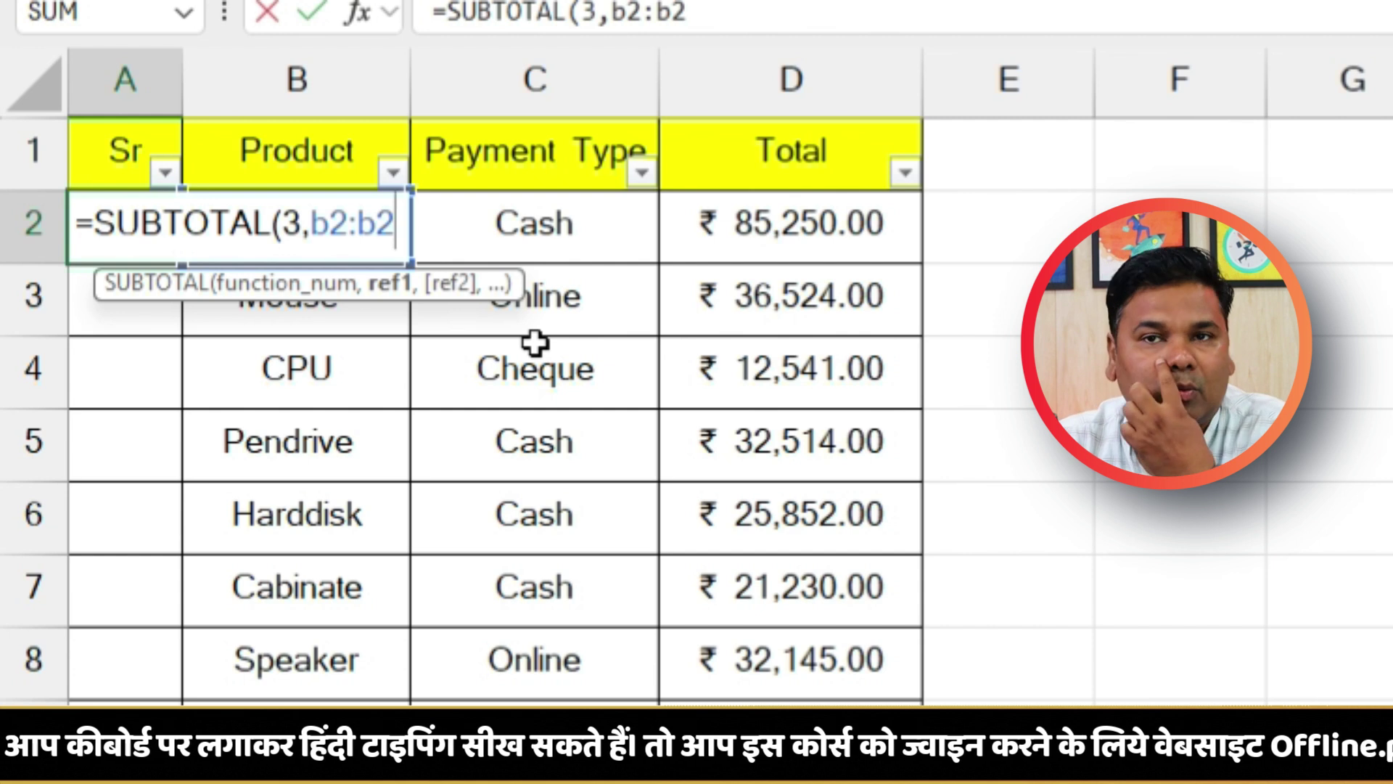
left_click_drag(349, 217, 312, 218)
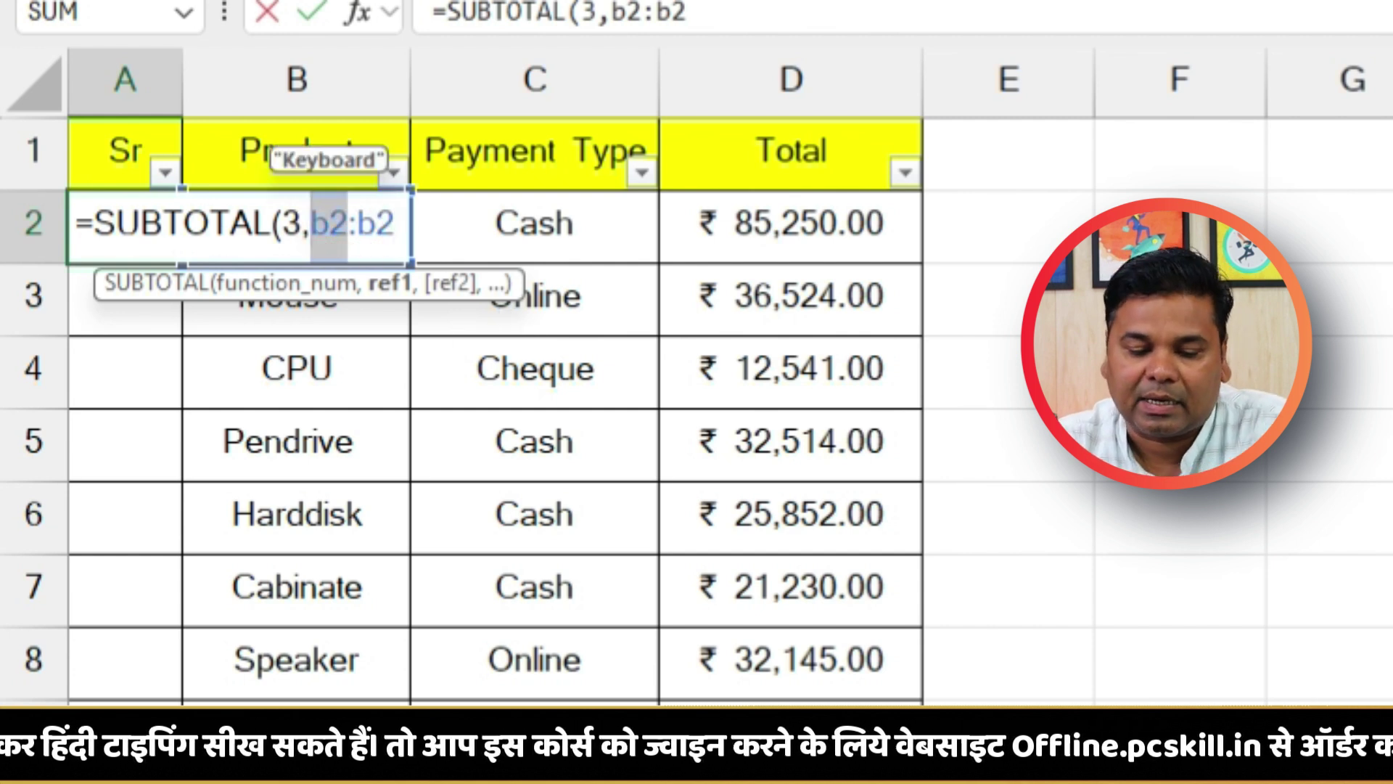
key("F4")
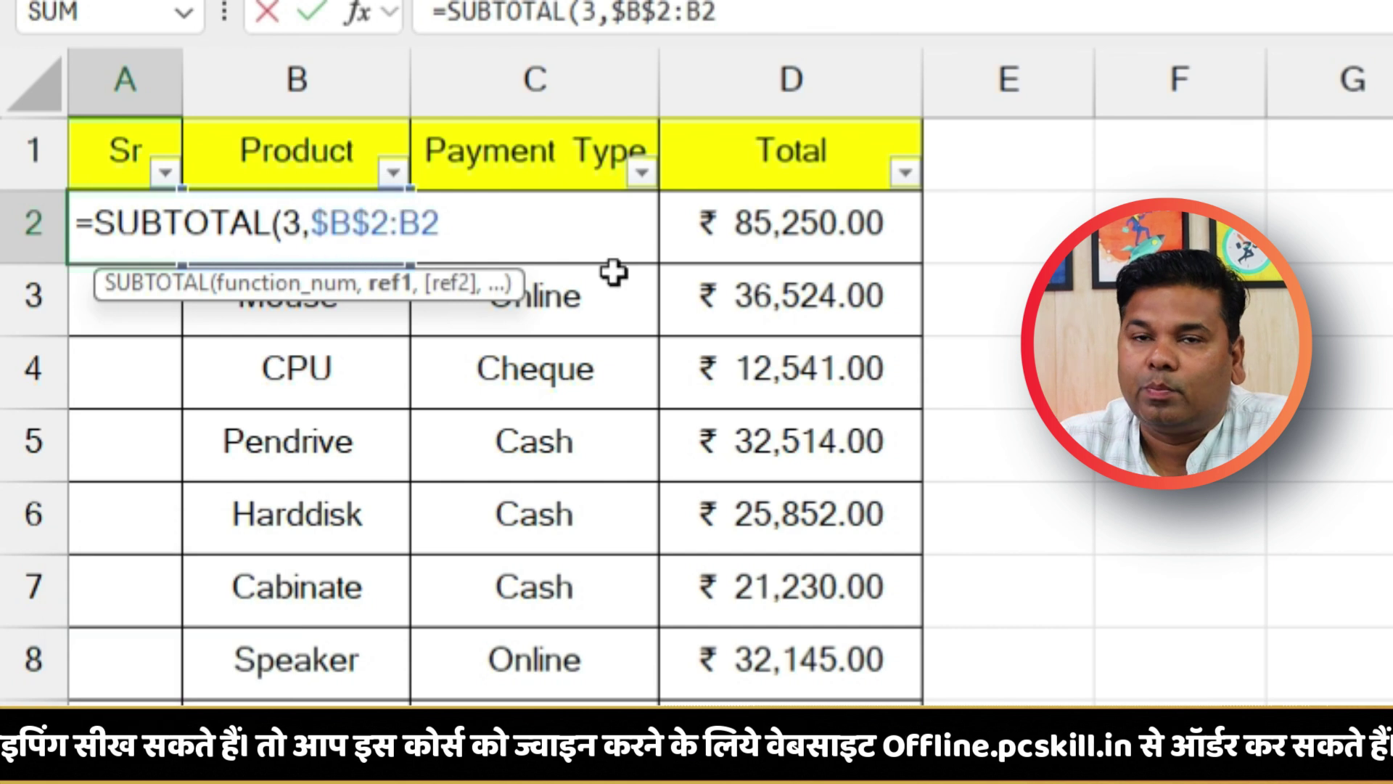
type(")")
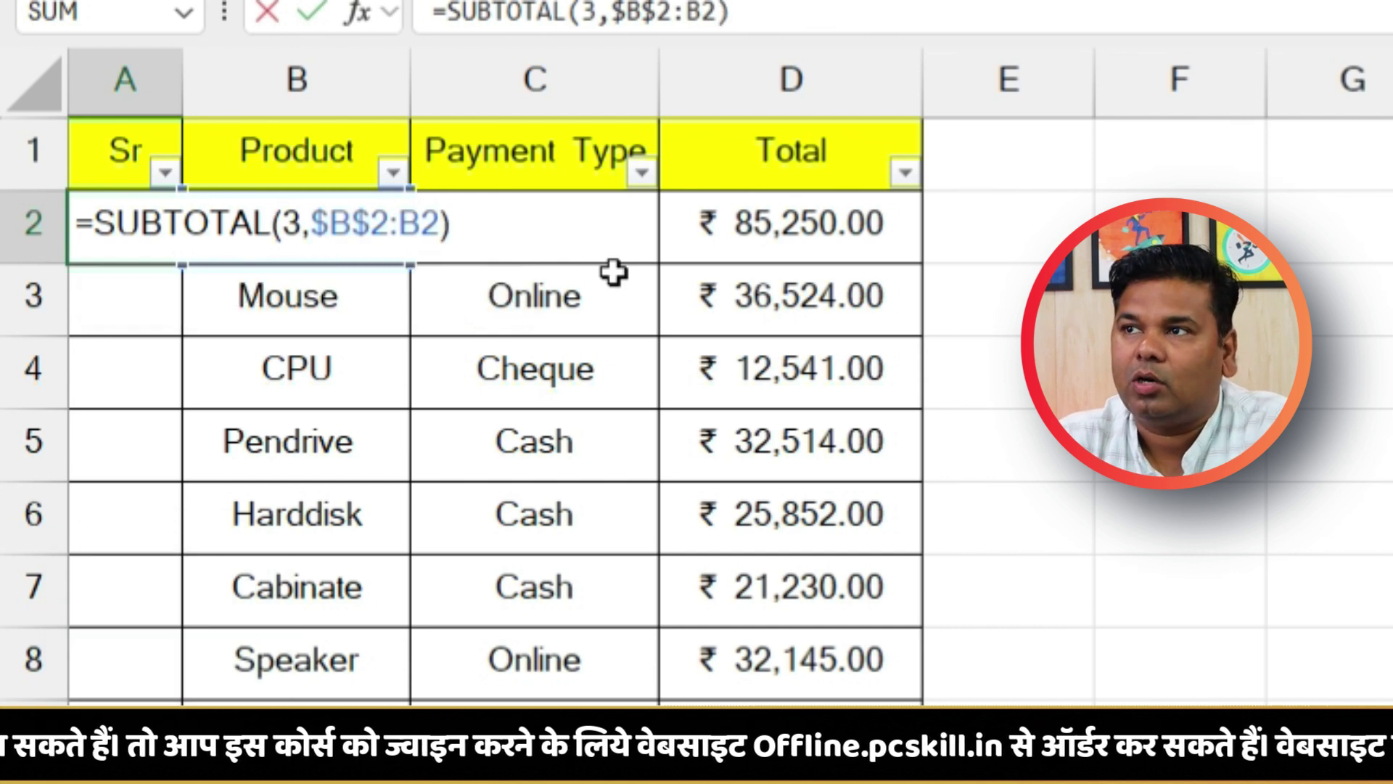
key("Return")
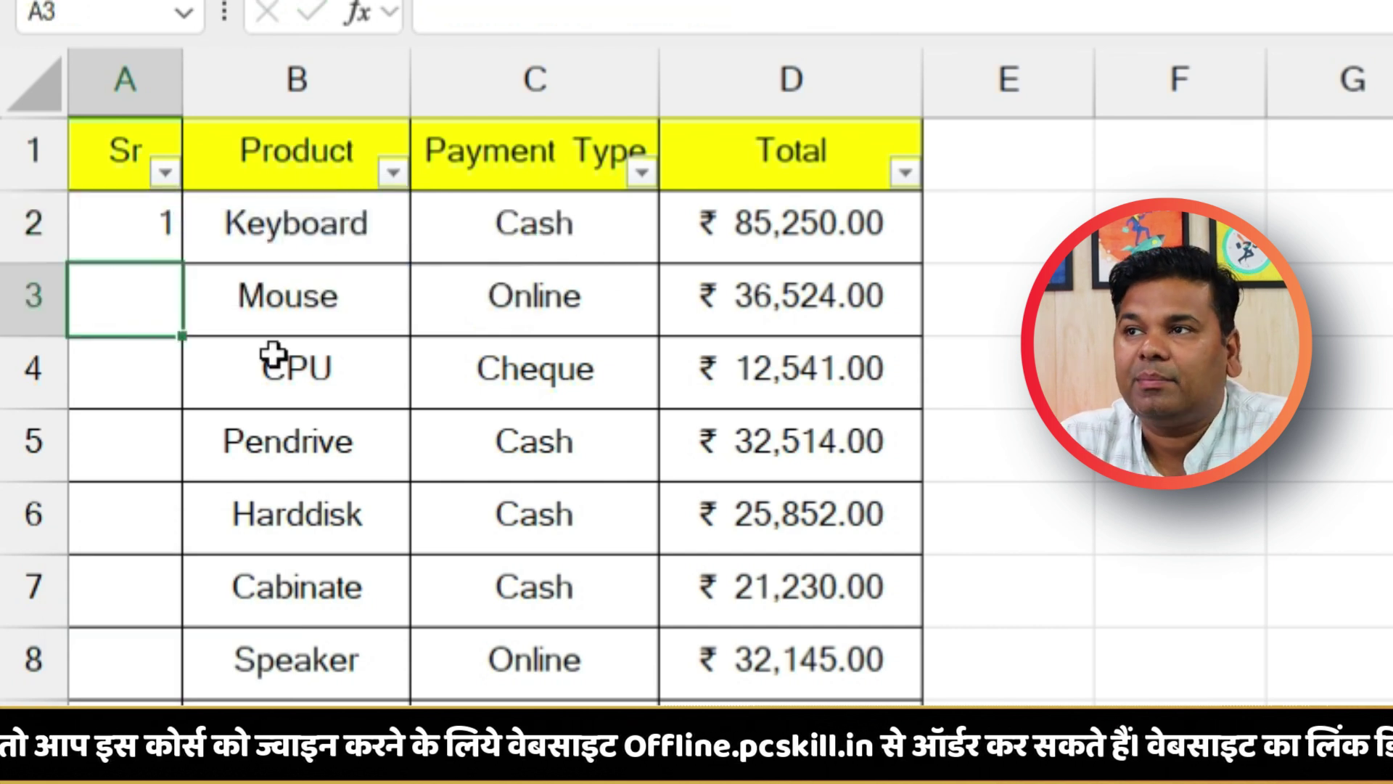
- Fill the serial-number formula from A2 down the Sr column to row 16
left_click(145, 236)
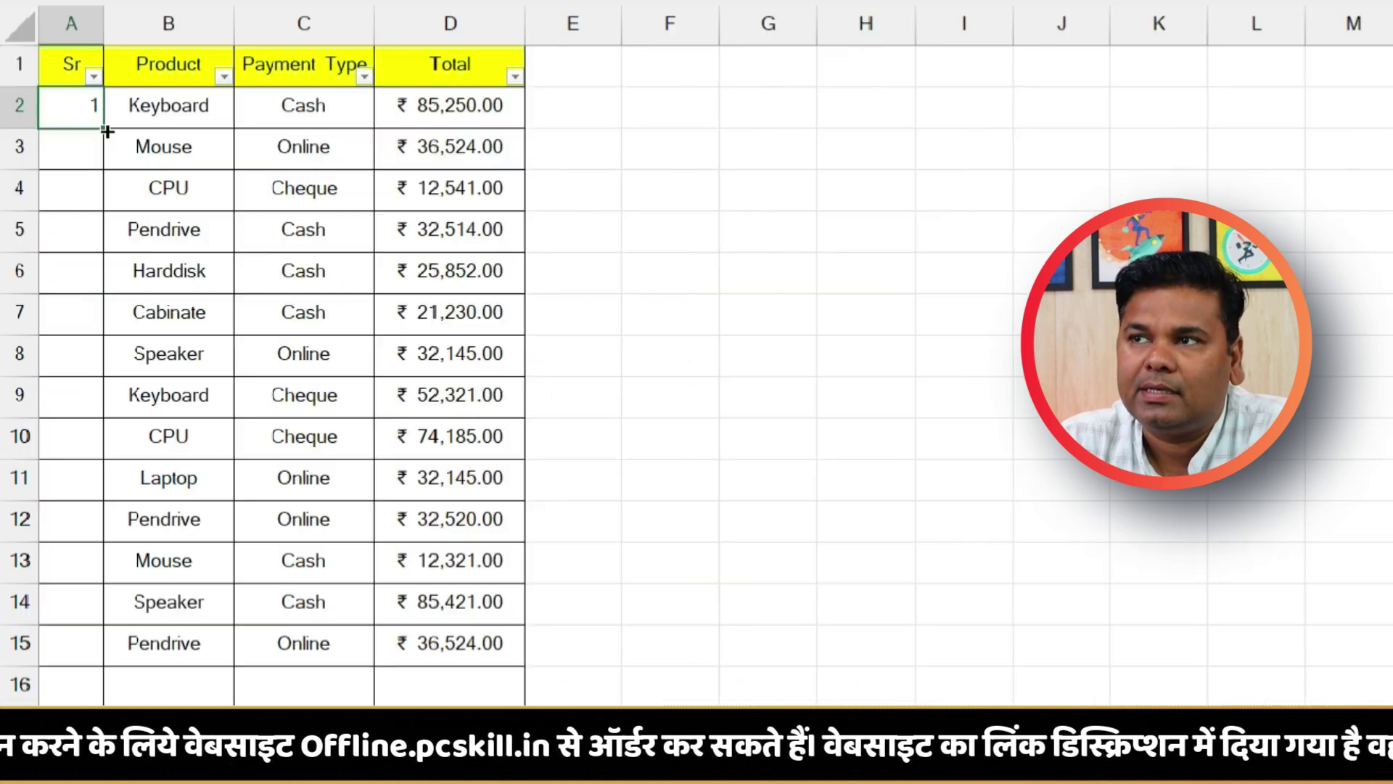
left_click_drag(106, 131, 171, 656)
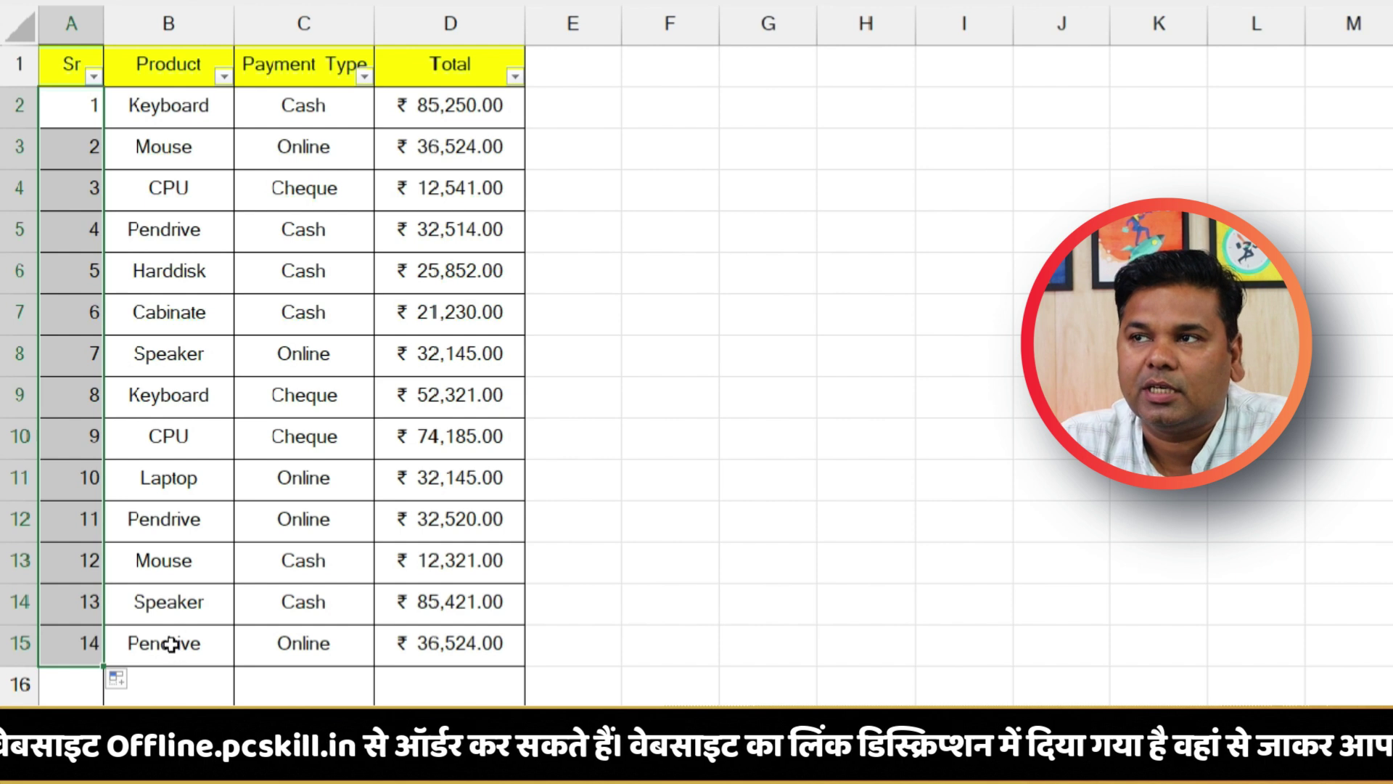
key("ctrl+z")
double_click(104, 127)
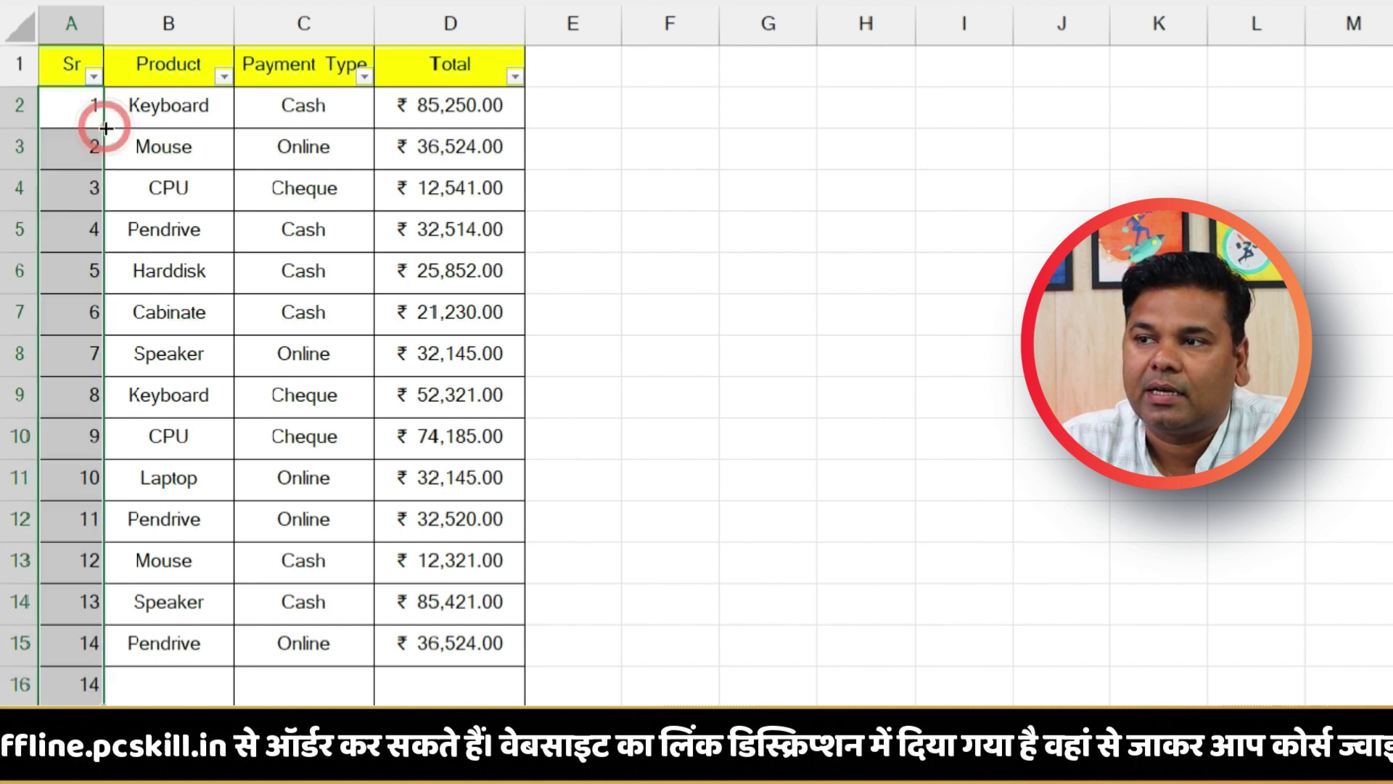
- Enter 15 as a test entry in B16 of the Product column
left_click(76, 686)
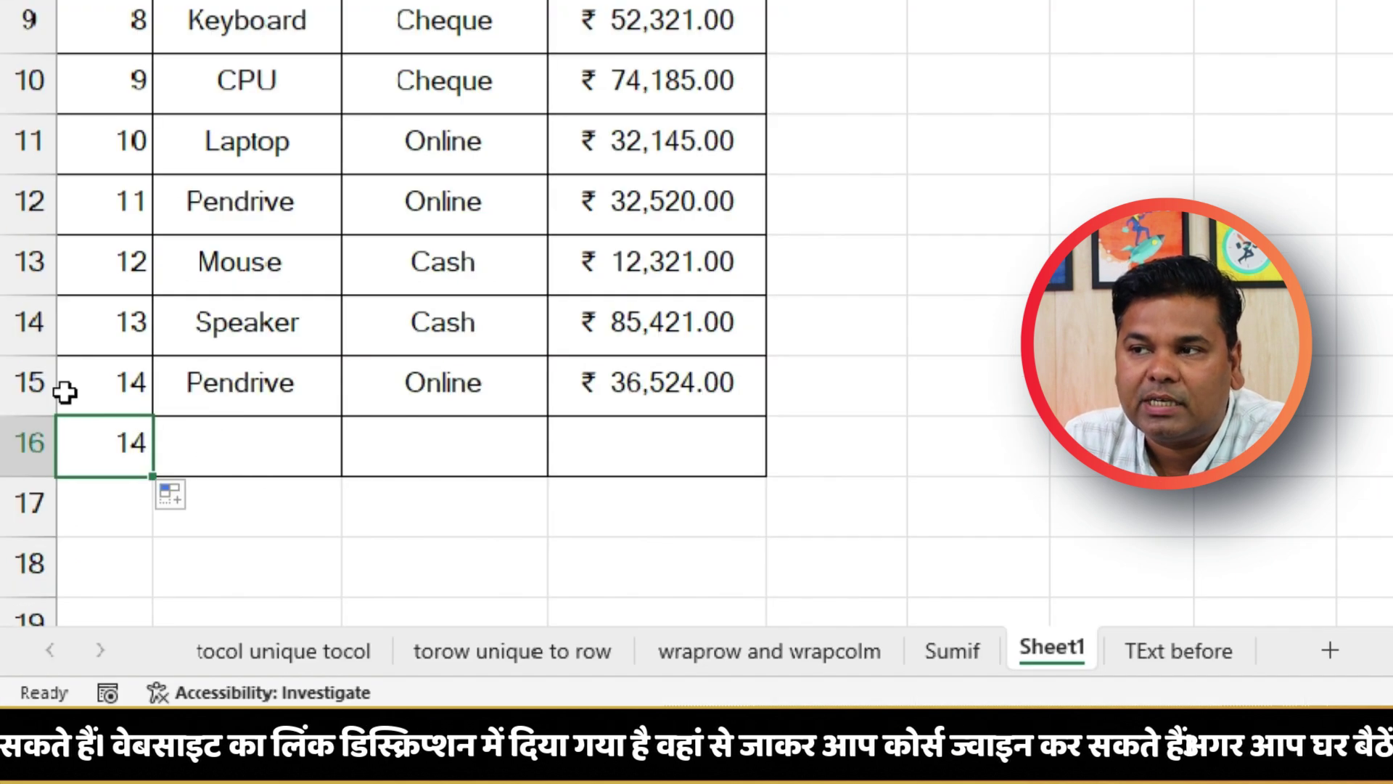
left_click(204, 446)
type("15")
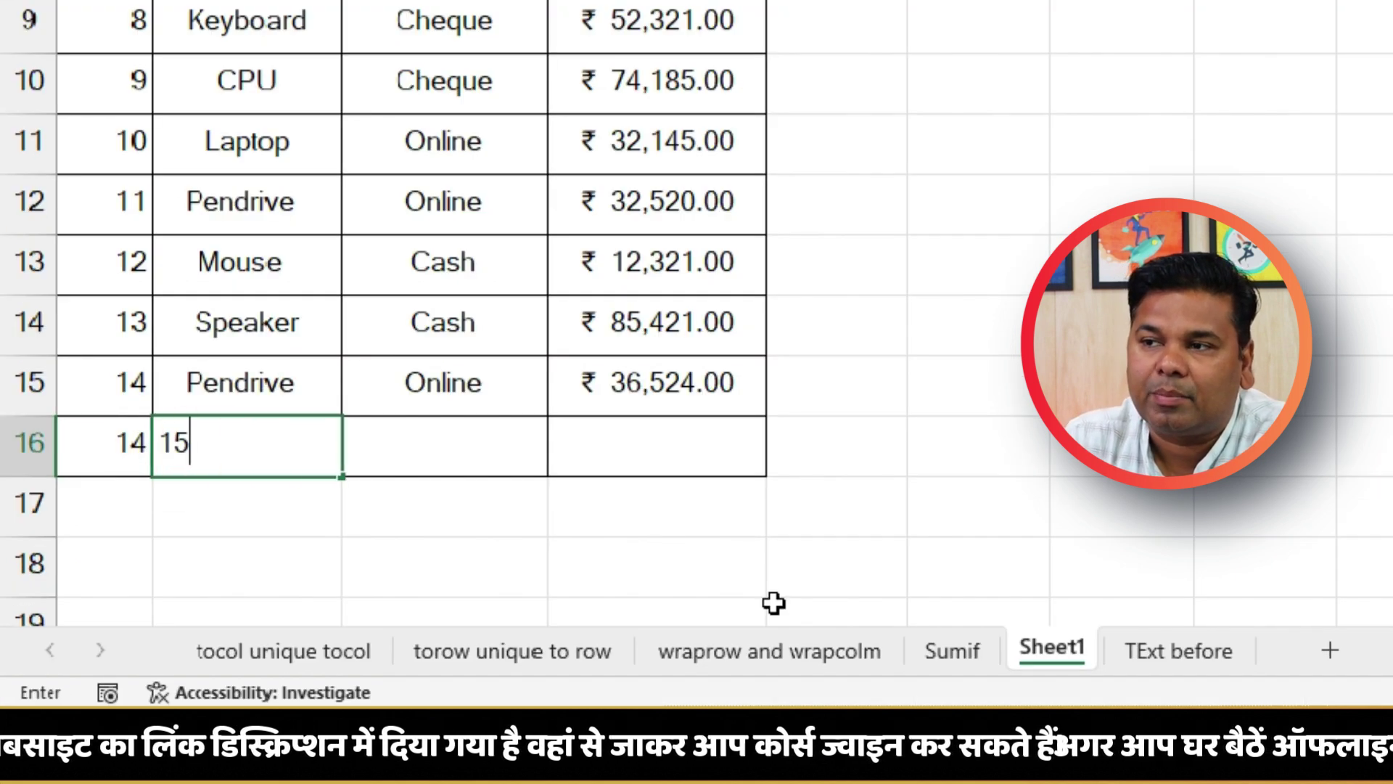
key("Return")
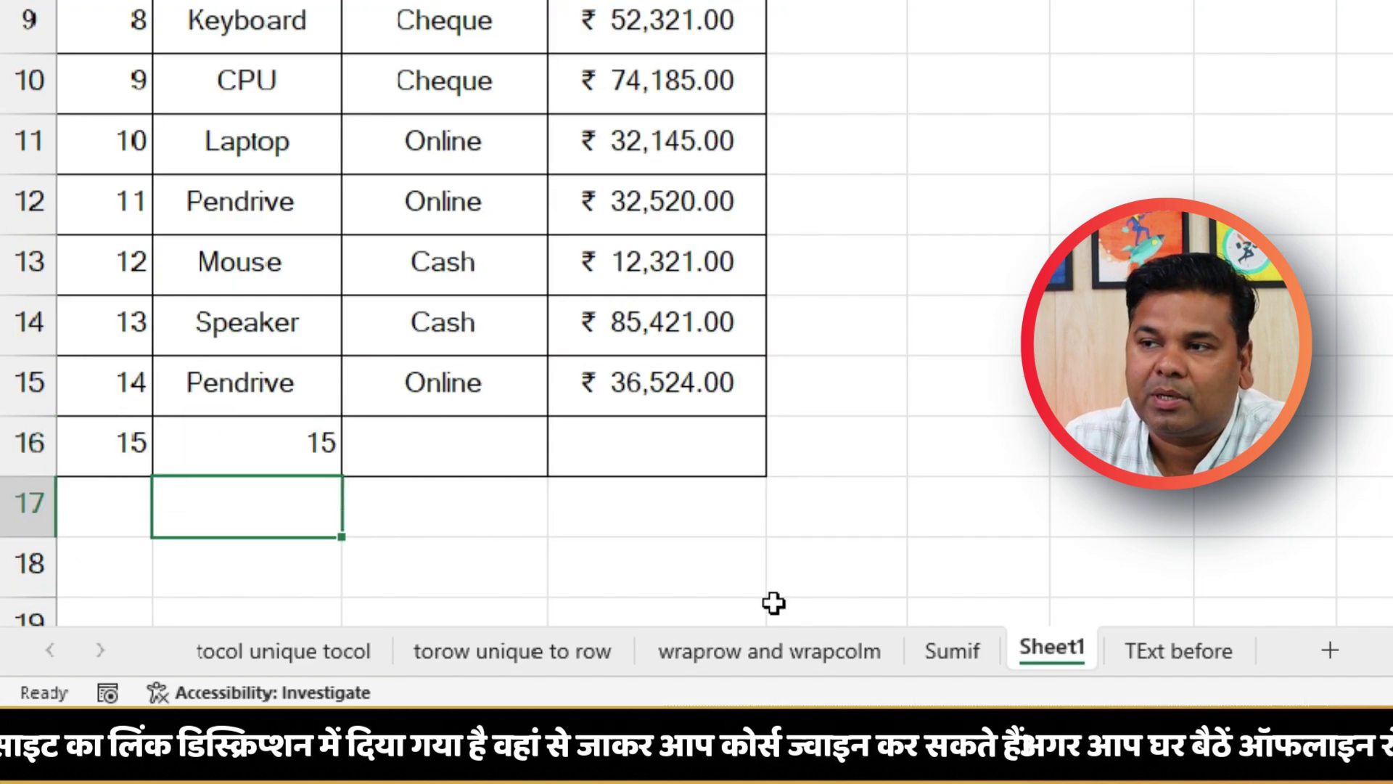
- Delete the test entry in B16 and the surplus serial-number formula in A16
left_click(288, 441)
key("Delete")
left_click(109, 455)
key("Delete")
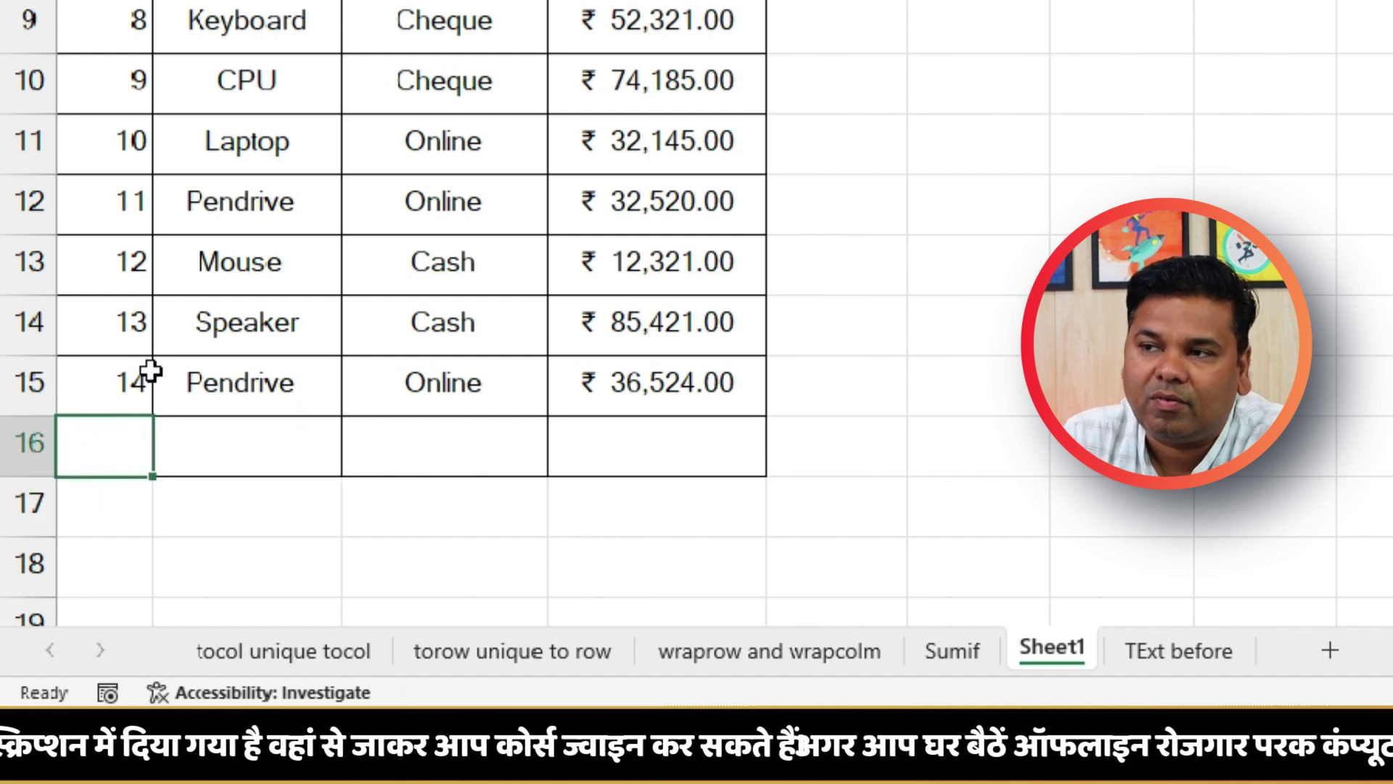
left_click(148, 397)
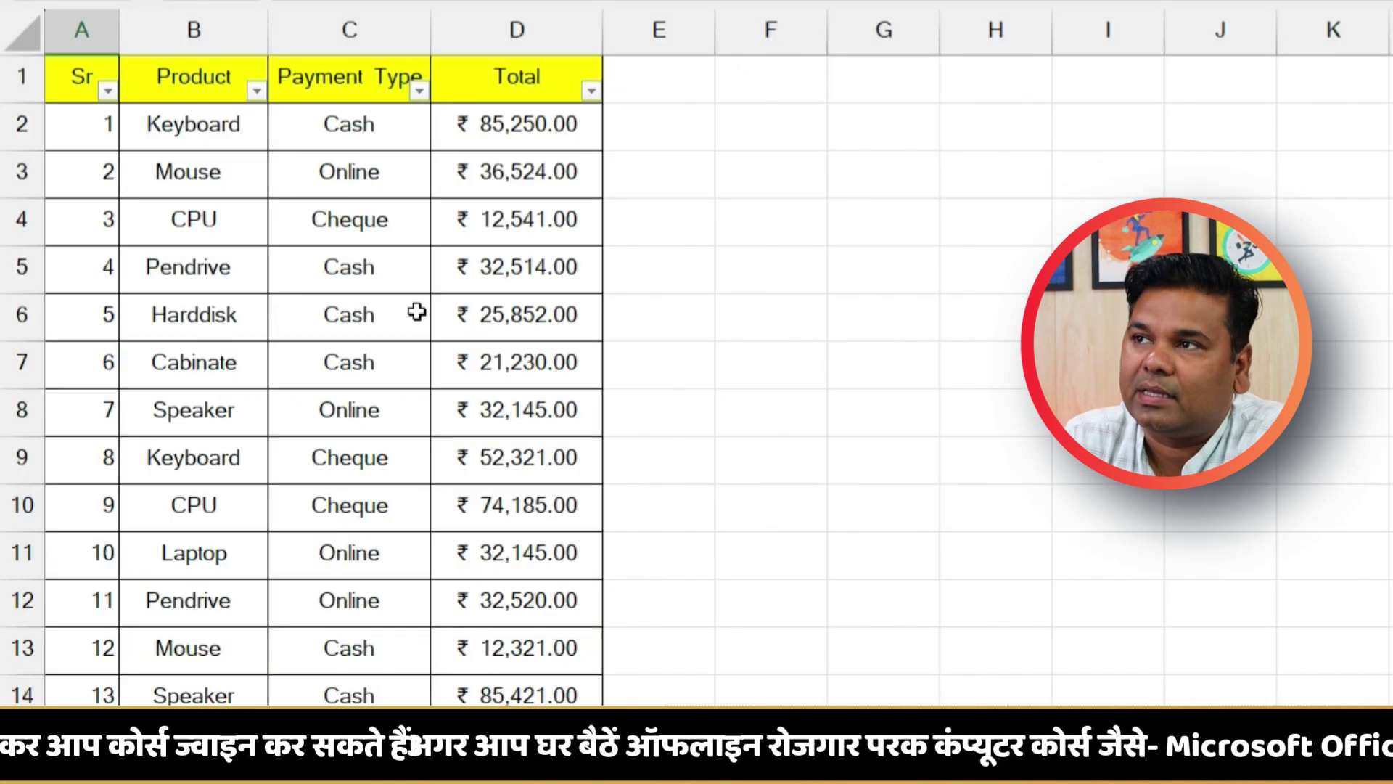
- Filter the Payment Type column to show only Cheque rows
left_click(419, 90)
left_click(479, 408)
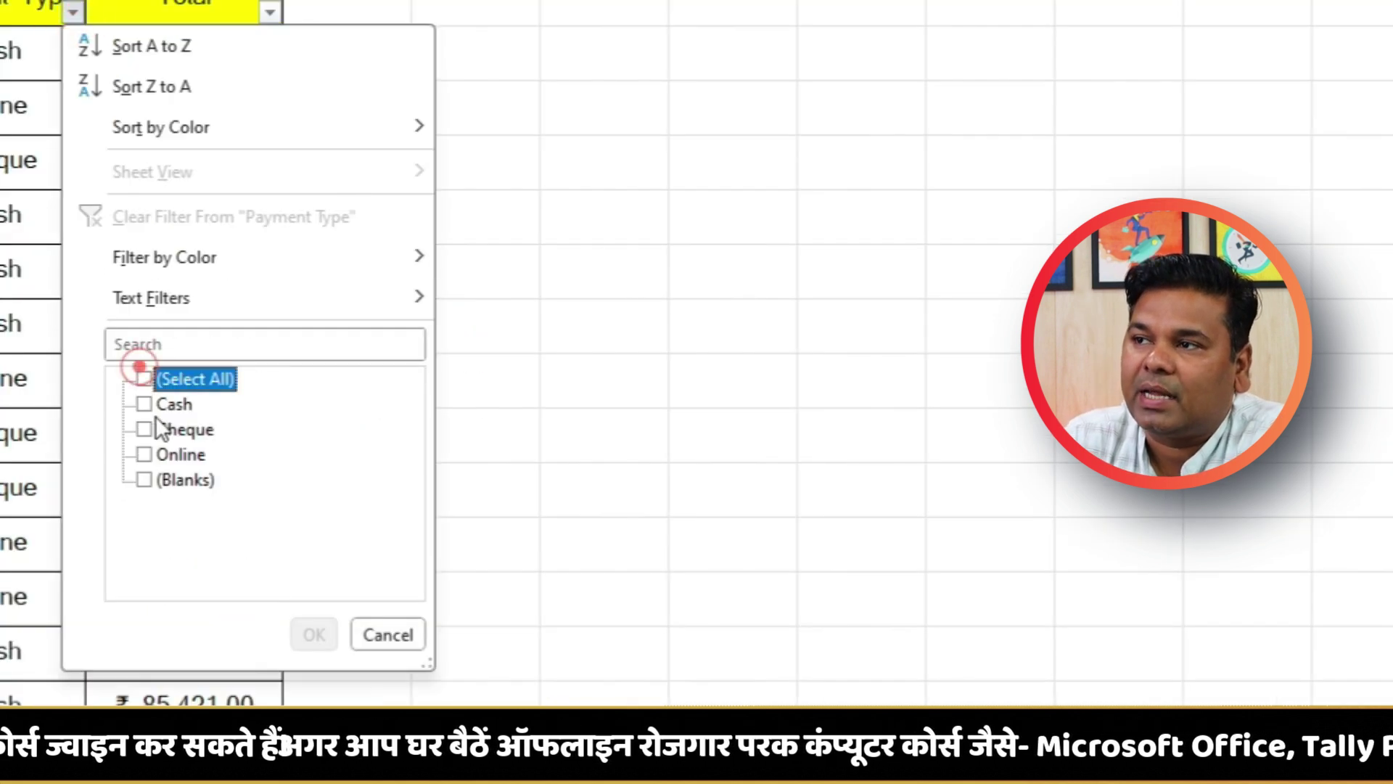
left_click(144, 429)
left_click(315, 635)
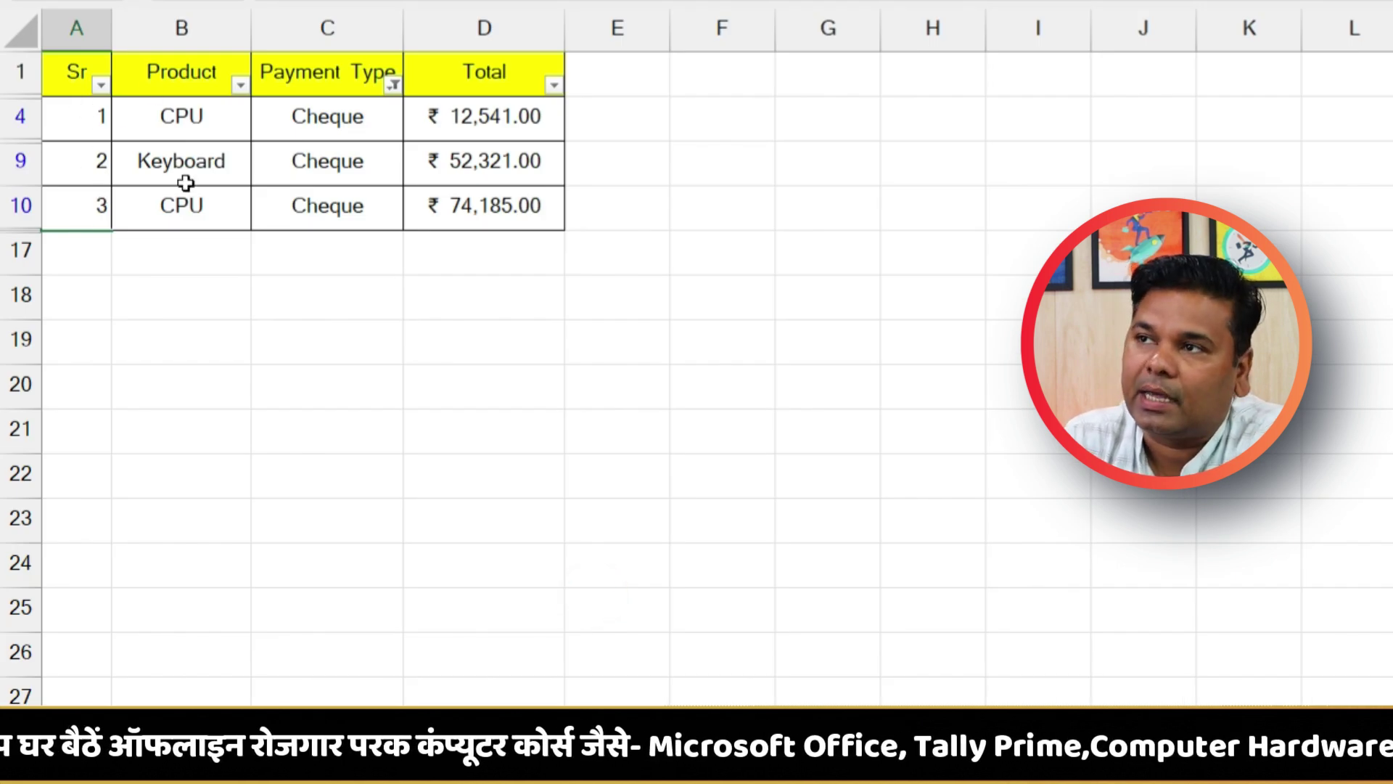
- Add Online to the Payment Type filter alongside Cheque
left_click(394, 86)
left_click(452, 446)
left_click(452, 447)
left_click(590, 595)
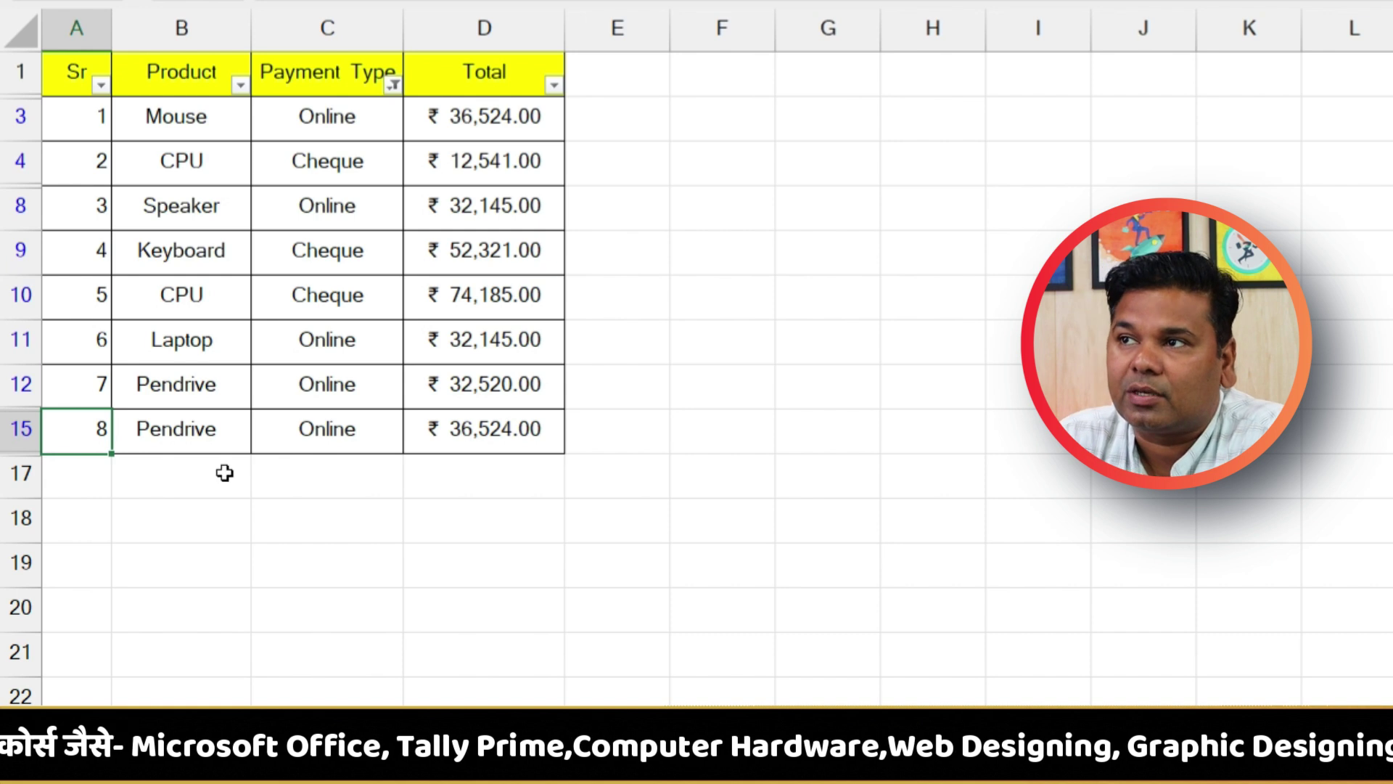
- Reselect all payment types in the Payment Type filter to show every row
left_click(393, 88)
left_click(450, 385)
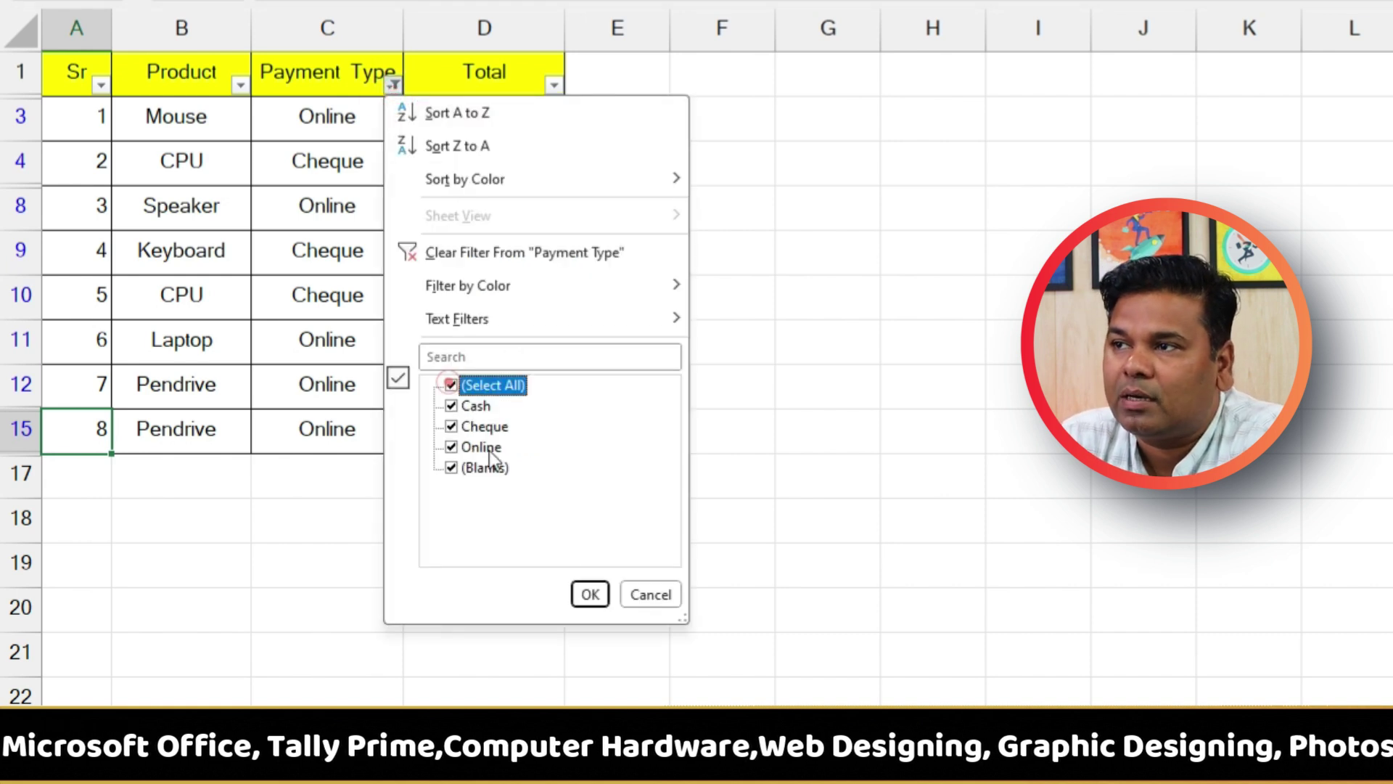
left_click(593, 601)
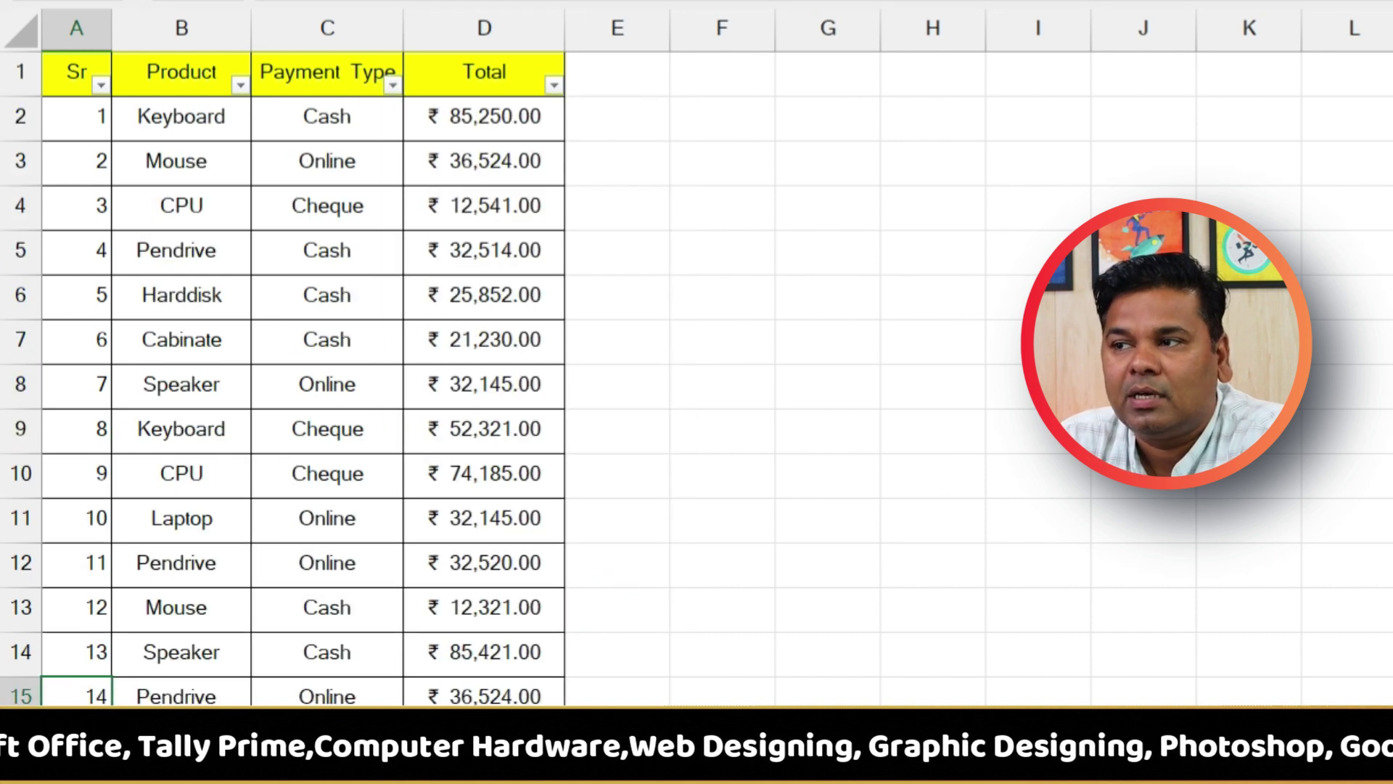
- Select cell D16 under the Total column's amounts
left_click(484, 743)
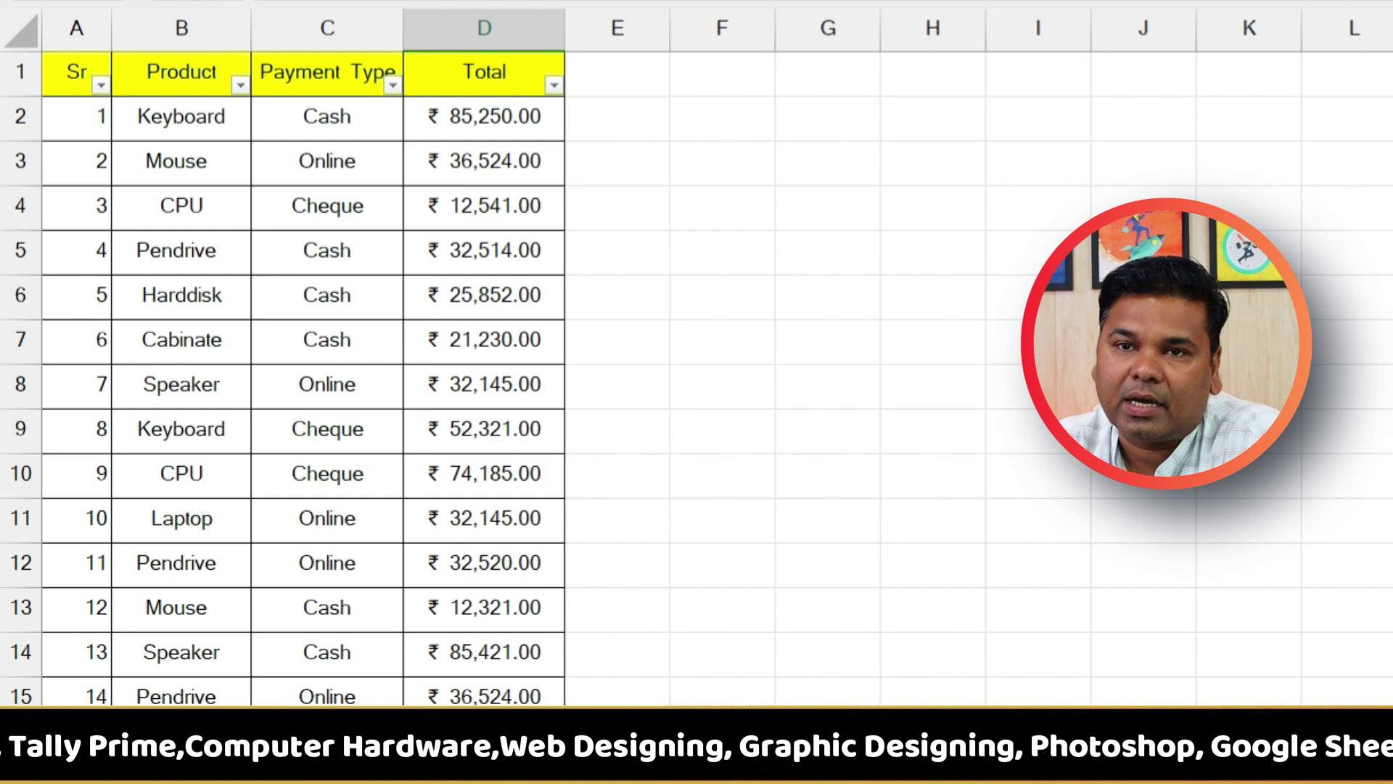